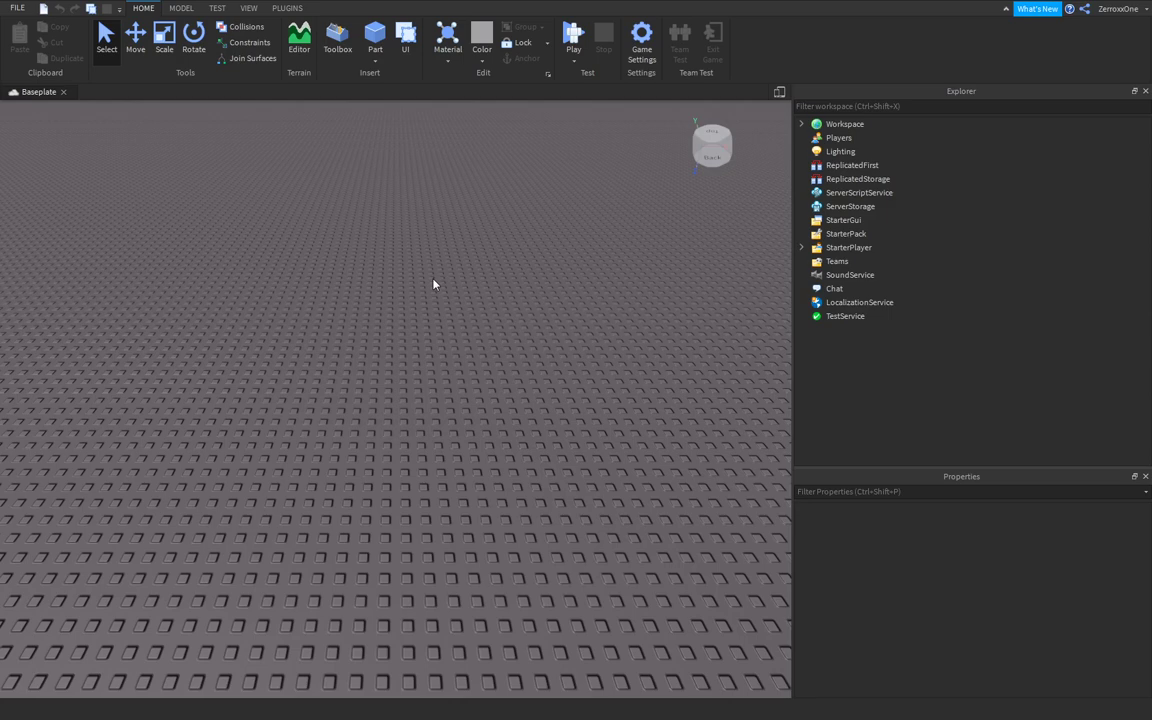
left_click(286, 9)
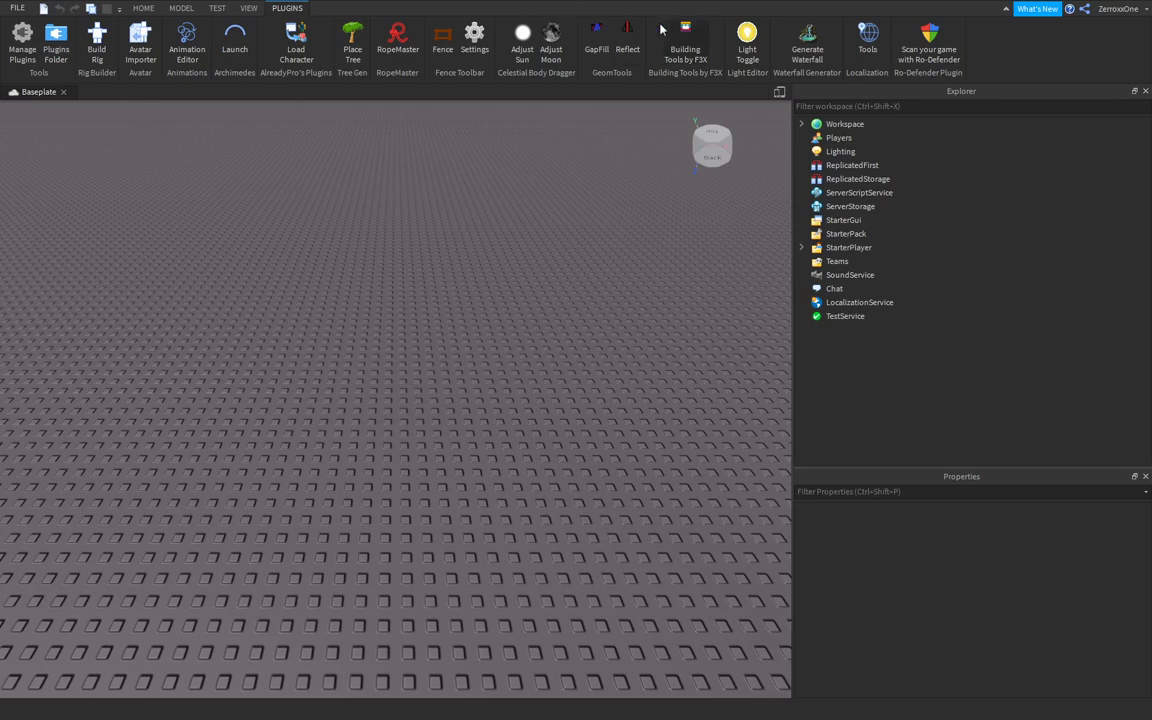
scroll(530, 270, "down", 8)
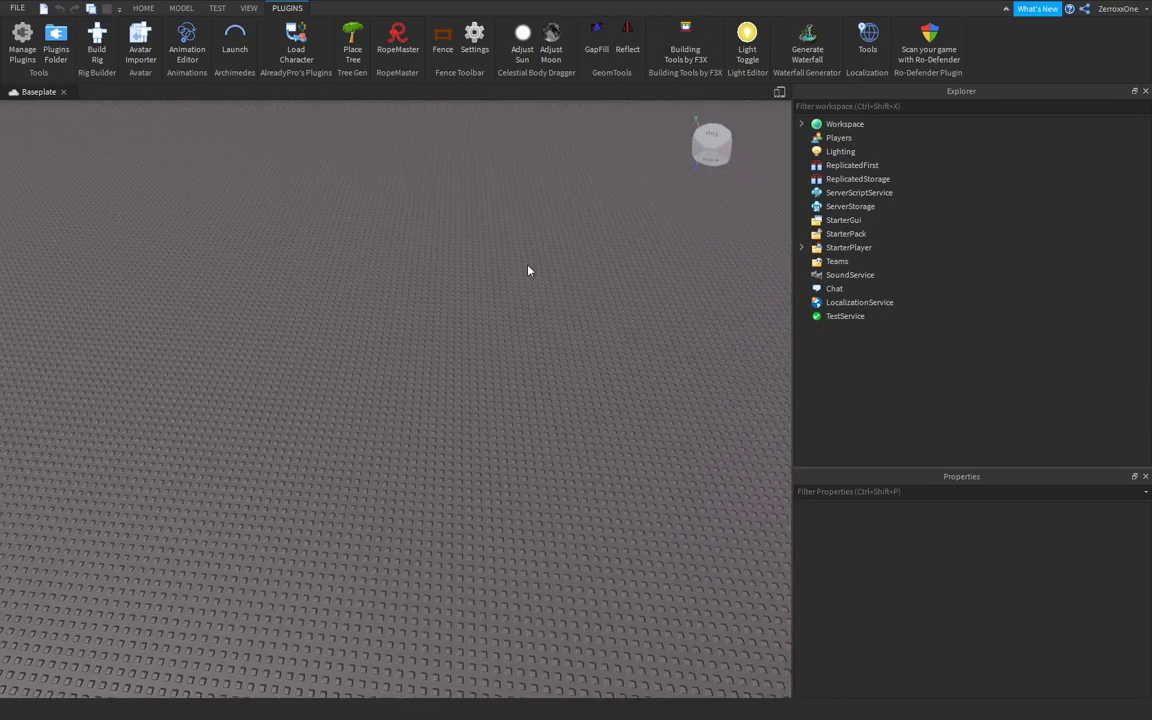
scroll(530, 270, "up", 2)
right_click_drag(525, 270, 525, 268)
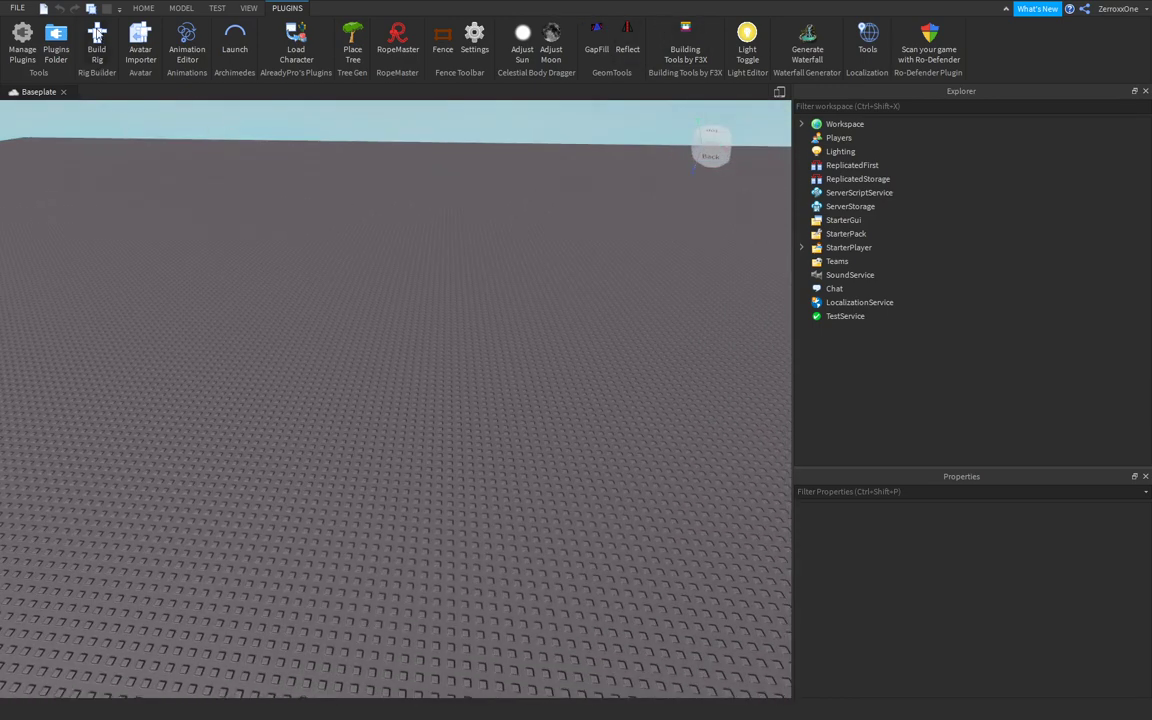
left_click(176, 10)
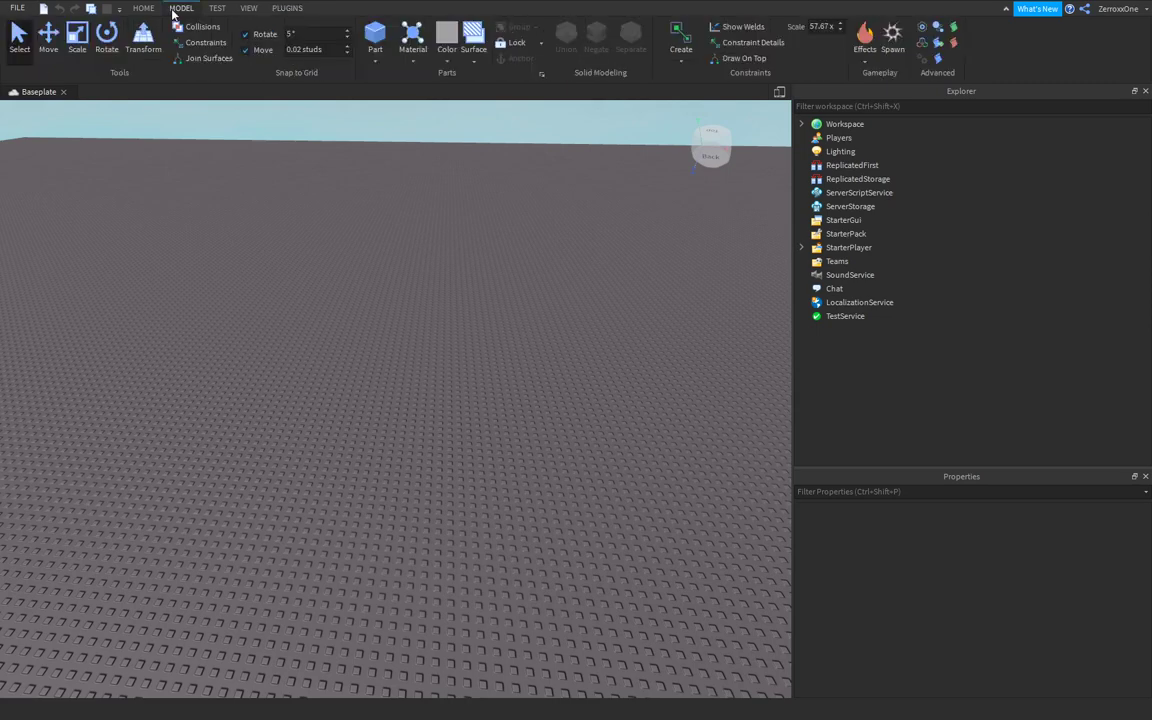
- Insert Zed's Tycoon Kit from My Models in the Toolbox and close the Toolbox
left_click(248, 9)
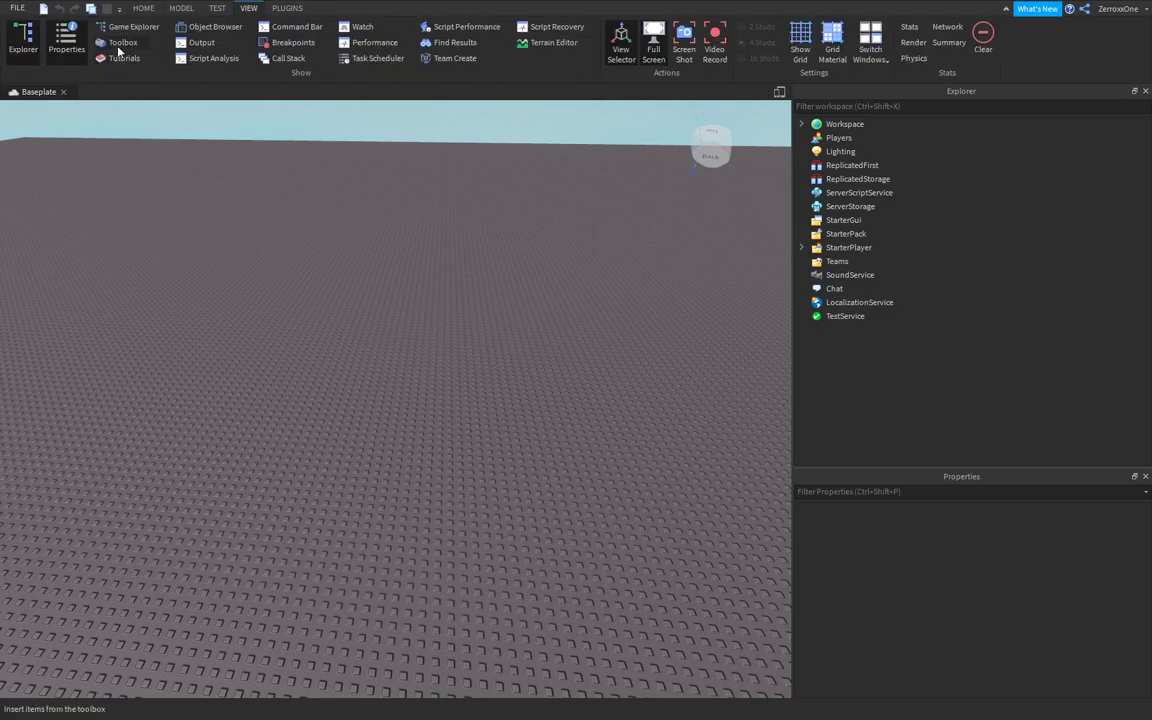
left_click(121, 43)
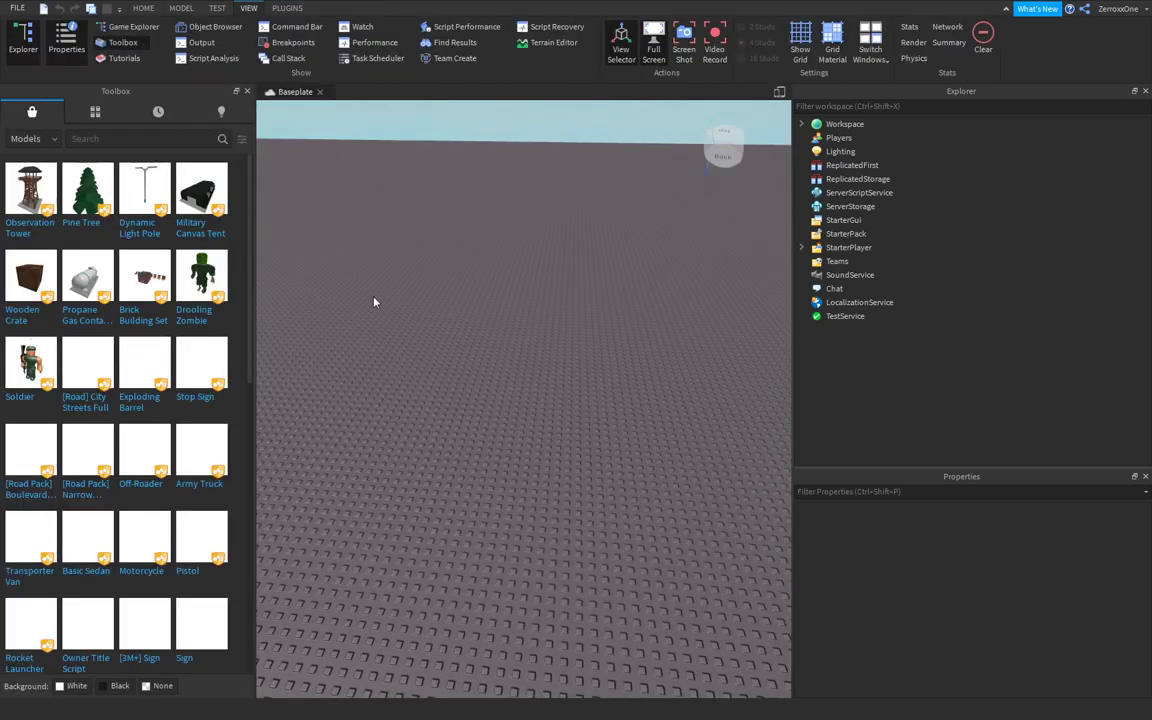
left_click(95, 111)
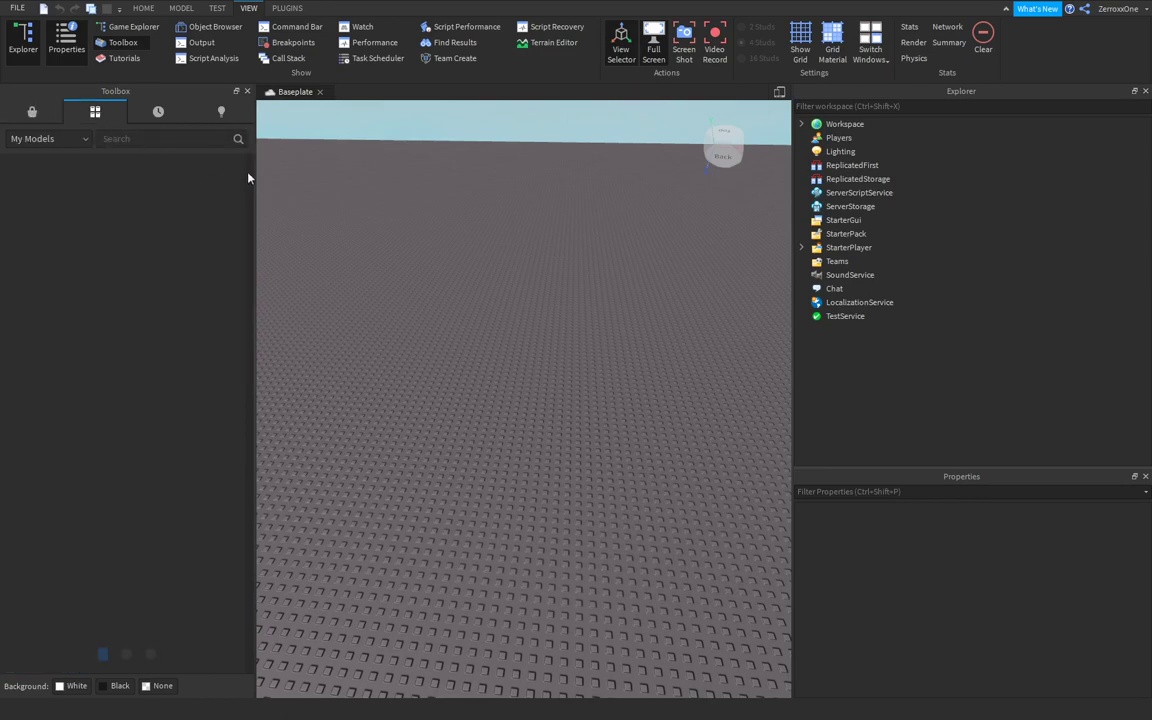
left_click_drag(249, 172, 234, 486)
left_click(80, 480)
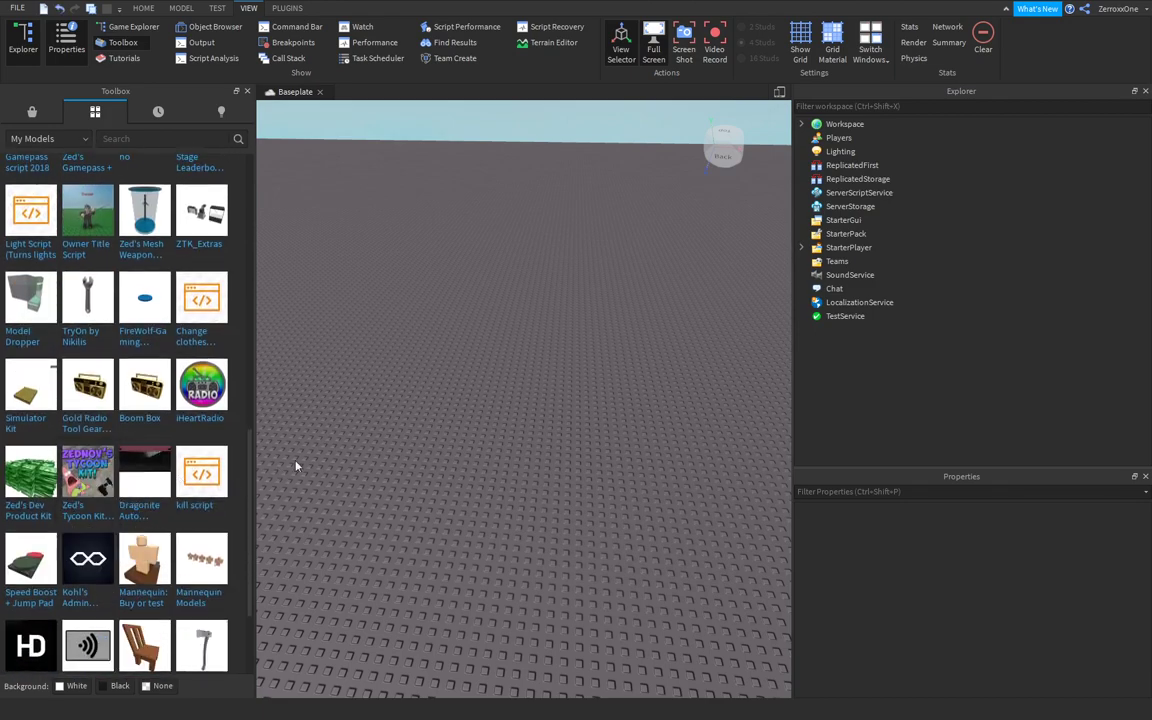
left_click(247, 91)
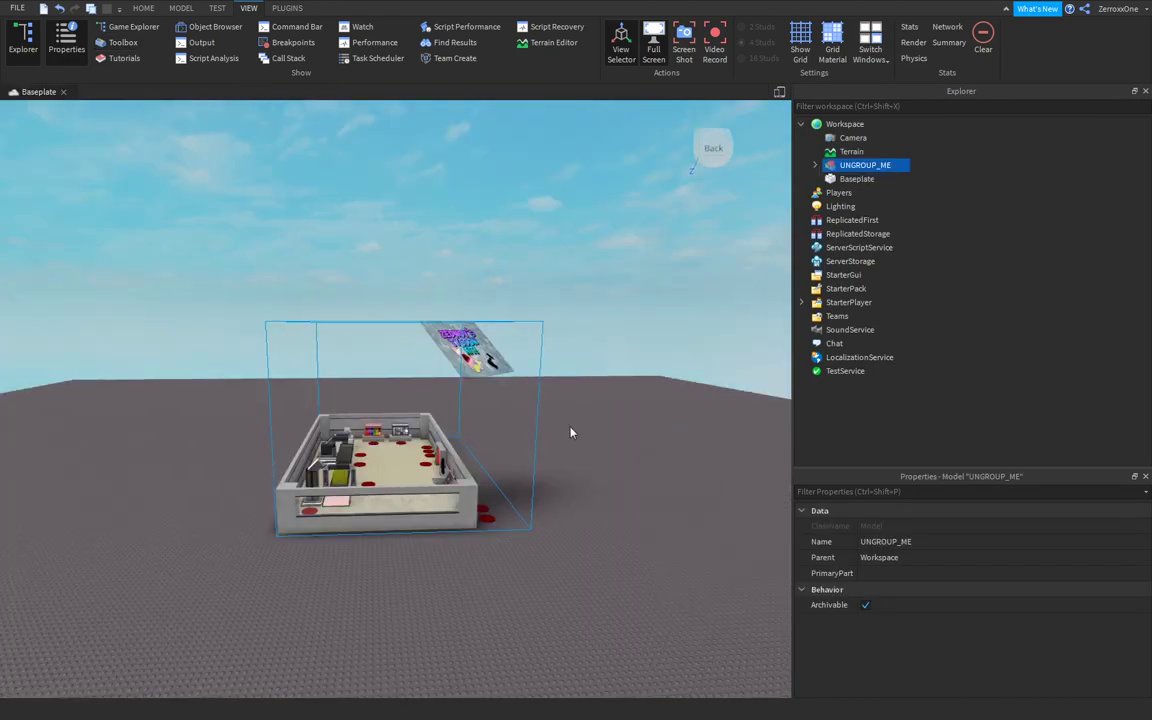
- Ungroup the UNGROUP_ME model in the Workspace
right_click_drag(571, 429, 604, 410)
key("f")
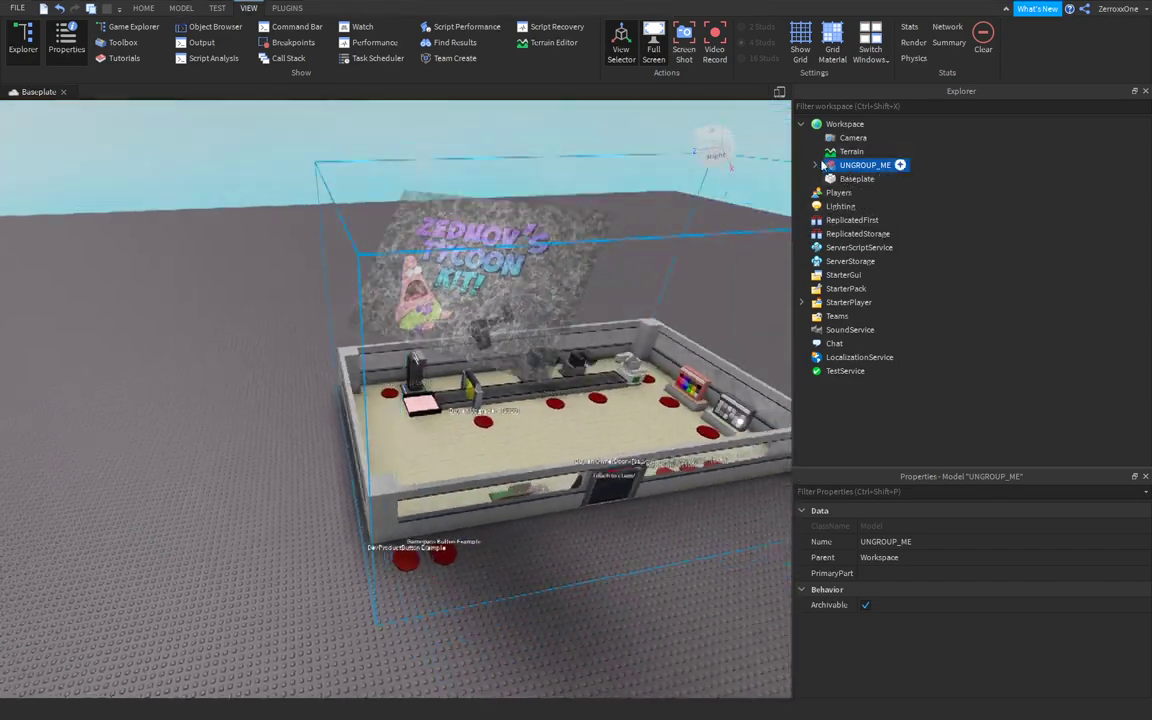
right_click(819, 167)
left_click(884, 282)
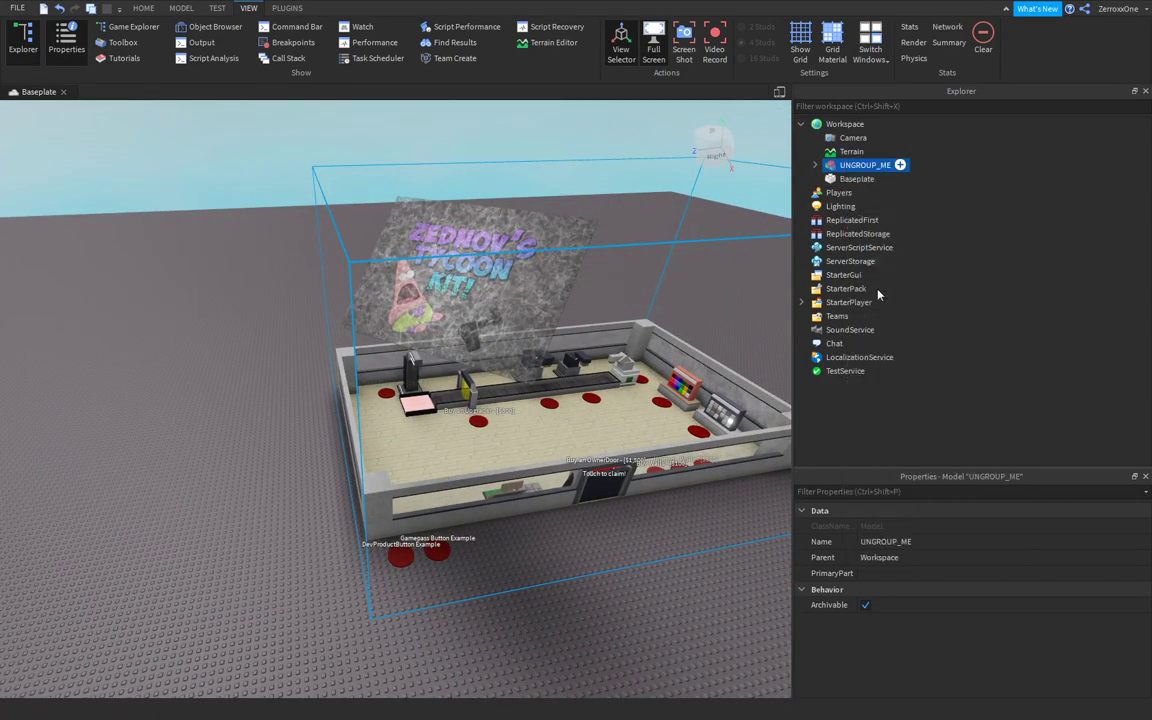
- Delete the floating Zednov's Tycoon Kit sign and the ThumbnailCamera from the Workspace
left_click(856, 179)
key("Delete")
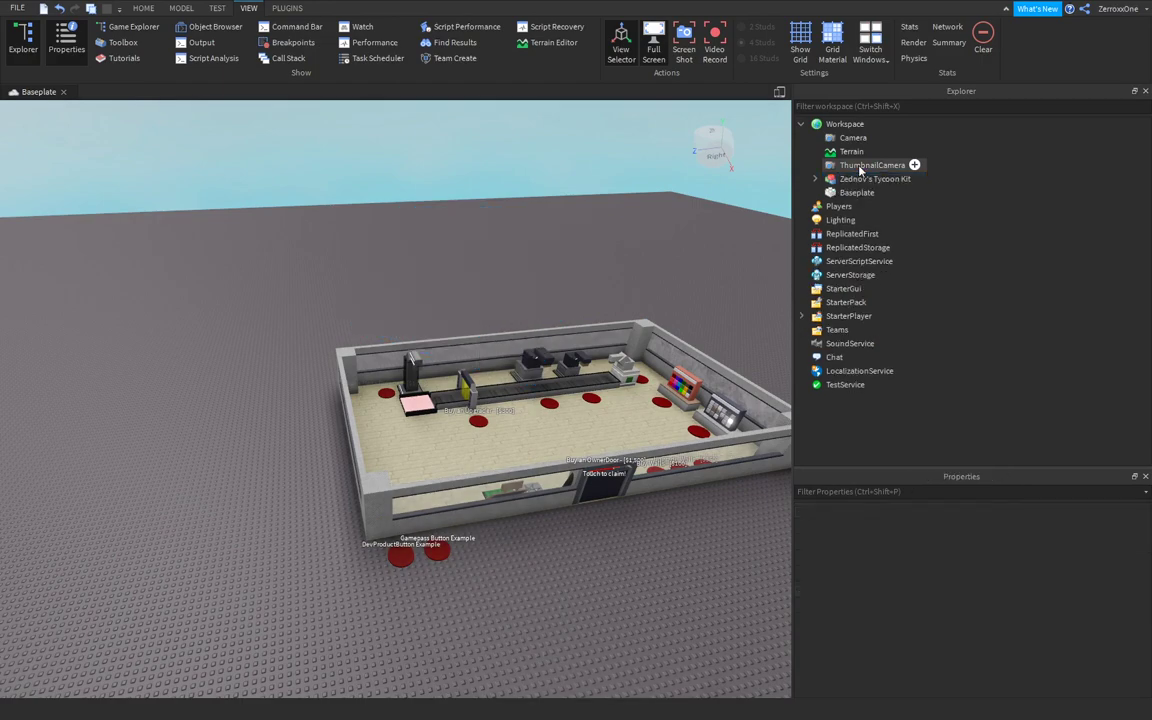
left_click(868, 165)
key("Delete")
- Start the Building Tools by F3X plugin and dismiss its HttpService notice
right_click_drag(600, 208, 550, 206)
key("w")
left_click(287, 9)
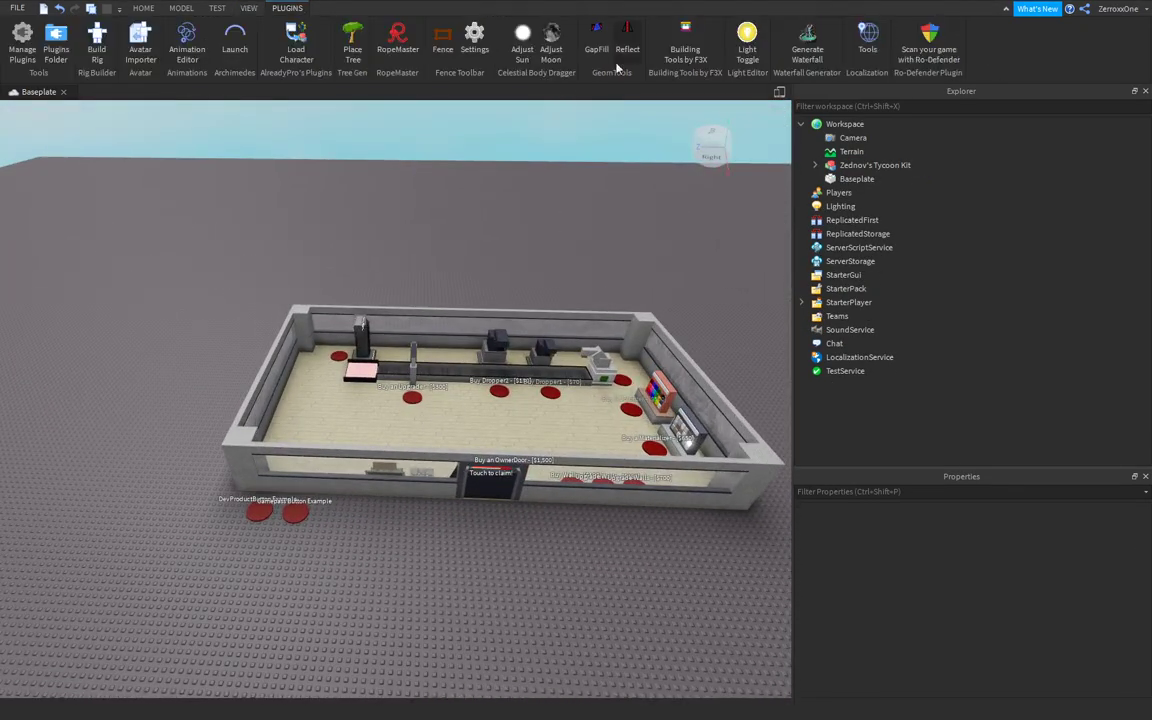
left_click(685, 45)
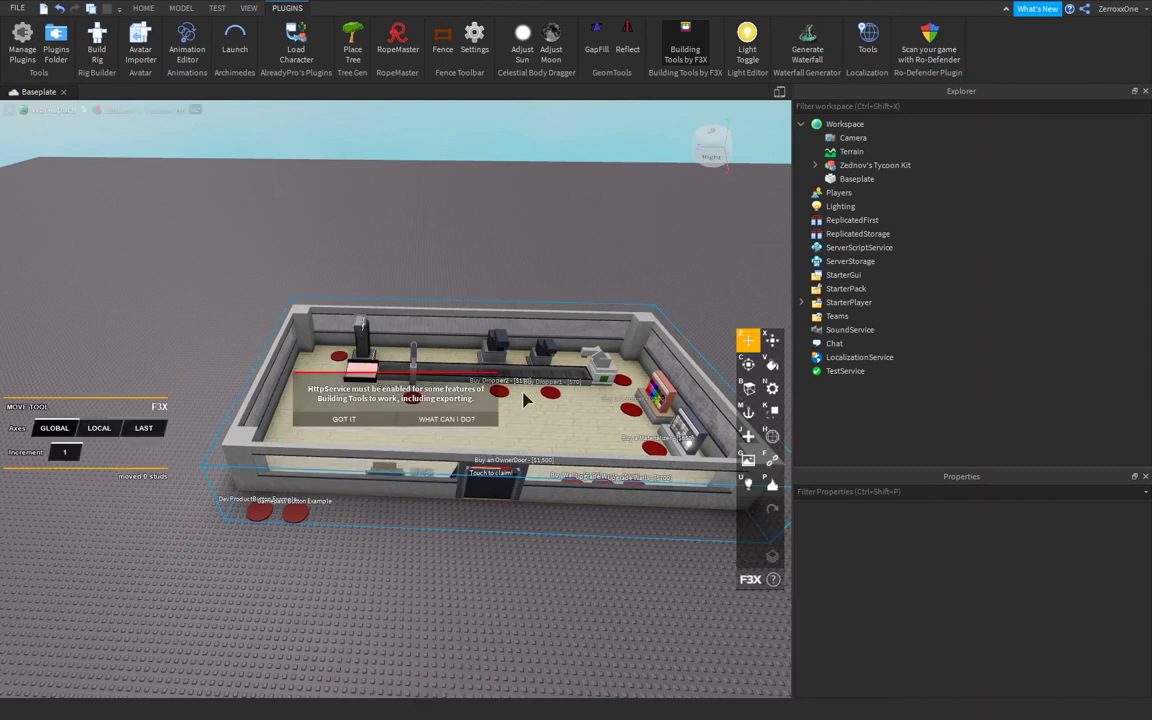
left_click(360, 460)
left_click(350, 421)
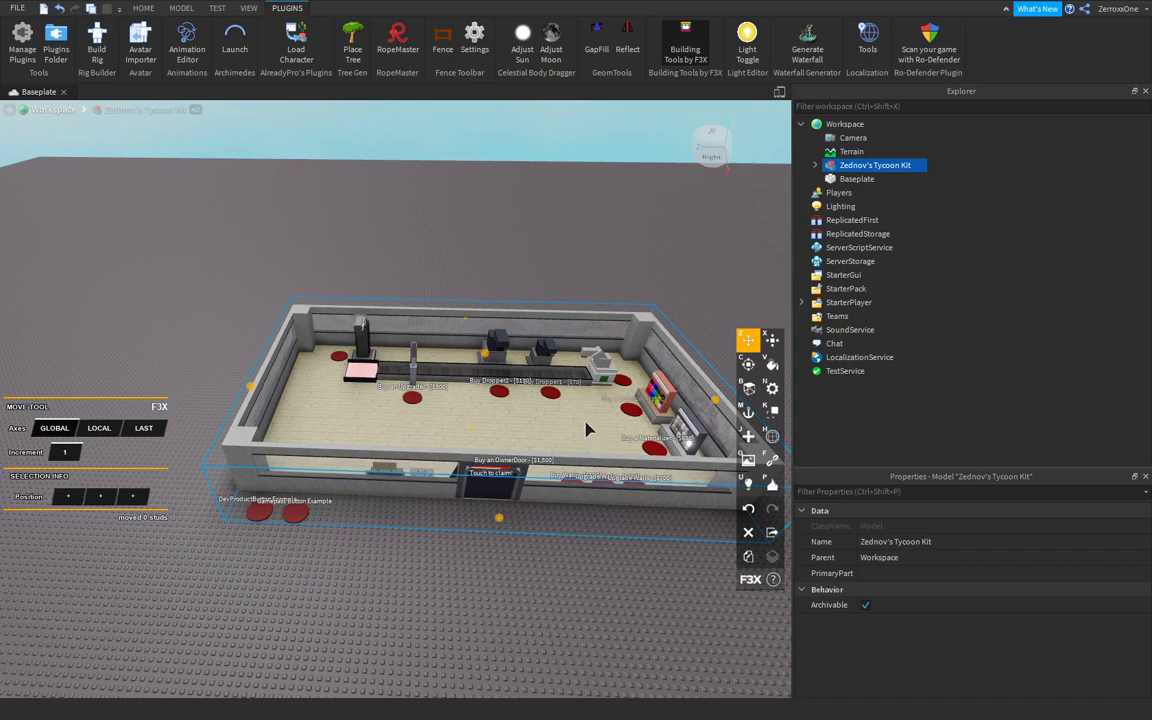
- Inspect the Buy an Upgrader - [$300] button pad and the conveyor belt by selecting each one
left_click(467, 147)
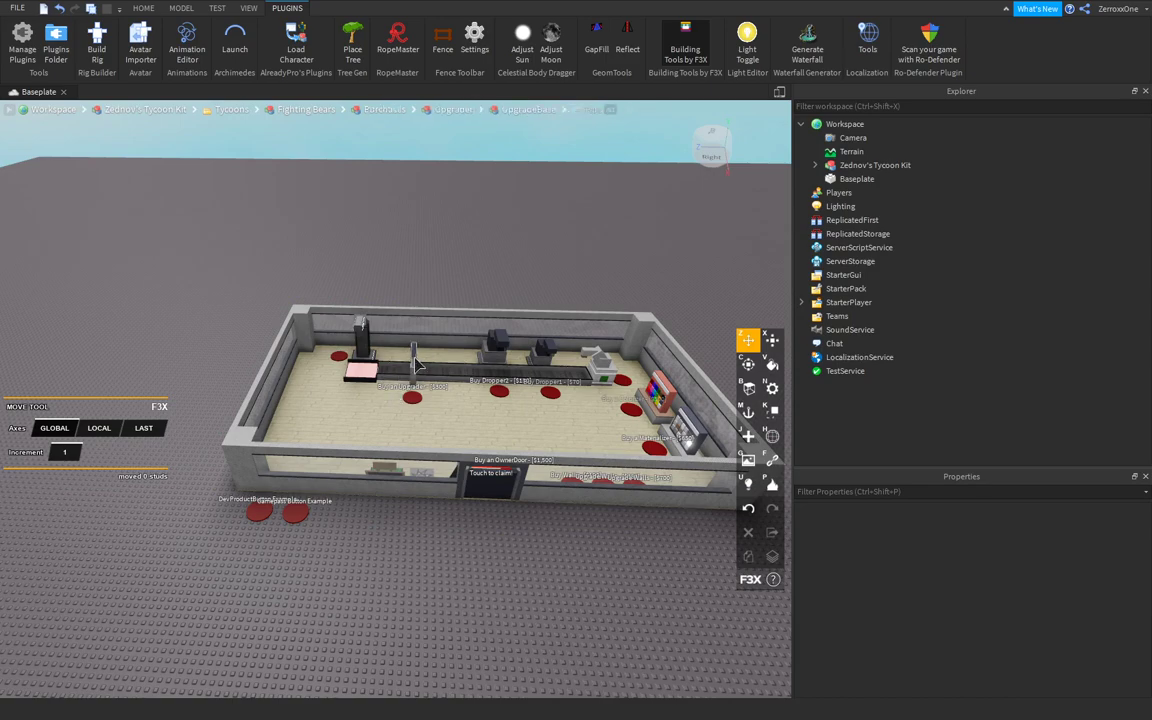
scroll(417, 365, "up", 10)
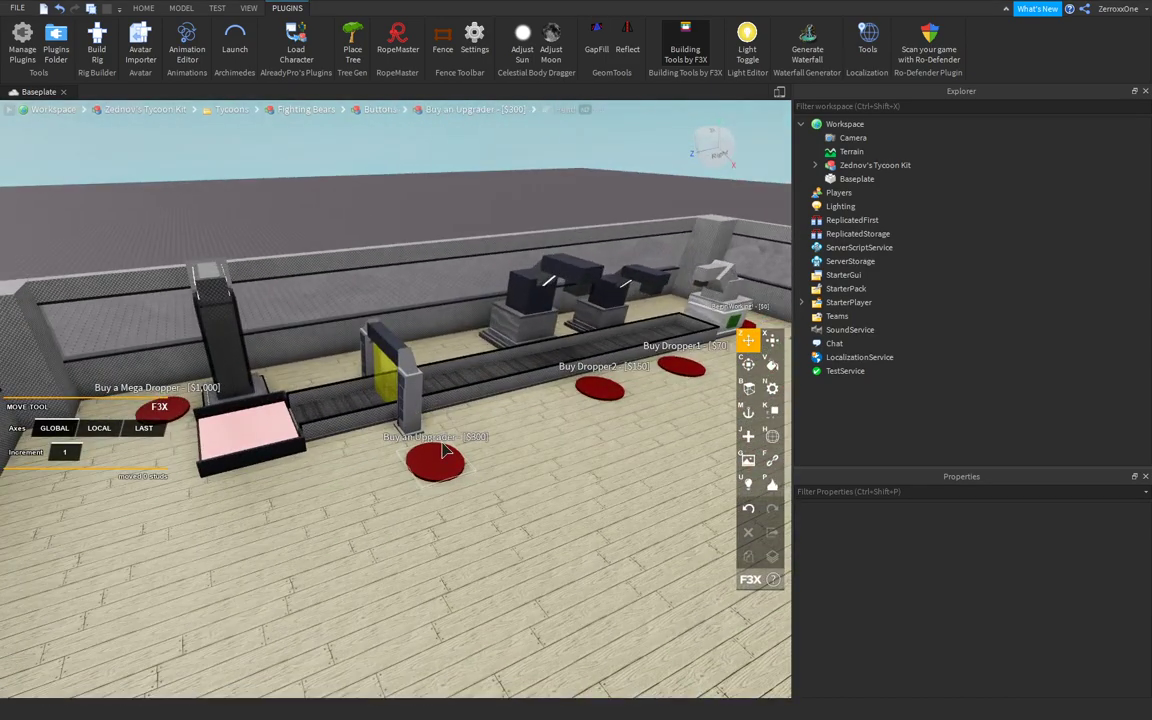
left_click(443, 455)
left_click(548, 372)
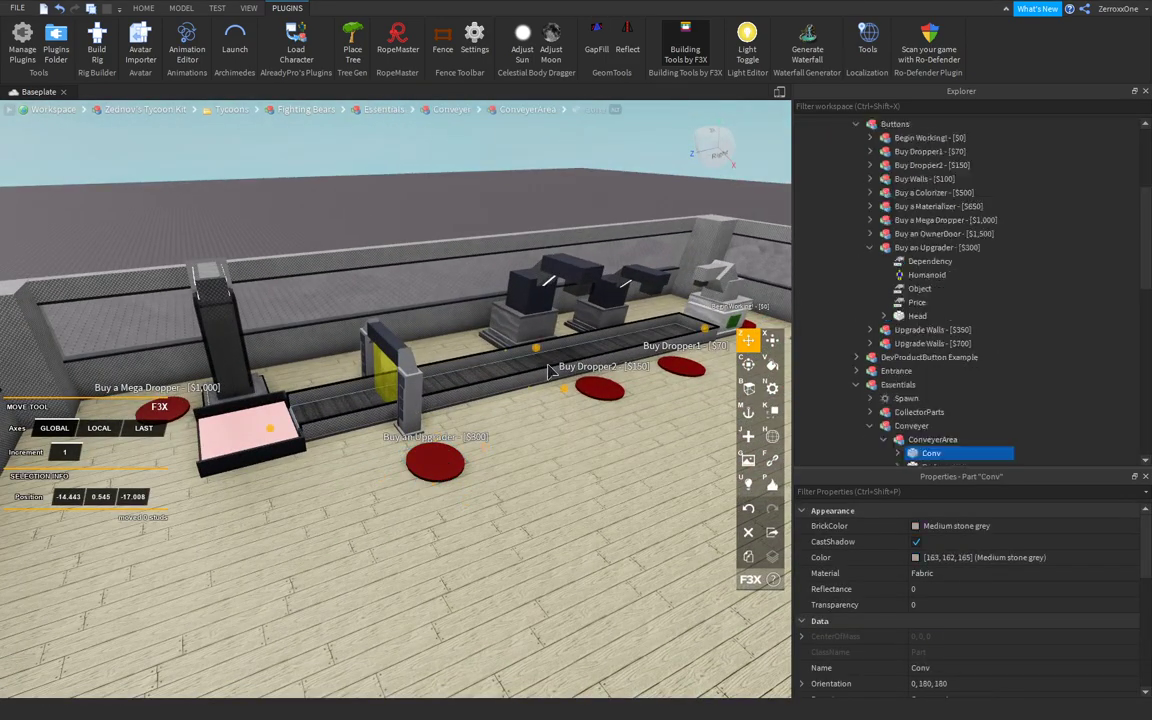
- Try moving the upper rail of Wall3 along its length with the Move tool and return it to its starting position
mouse_move(545, 424)
right_mouse_down()
mouse_move(520, 444)
mouse_move(547, 442)
right_mouse_up()
scroll(522, 445, "down", 5)
left_click(532, 424)
key("d")
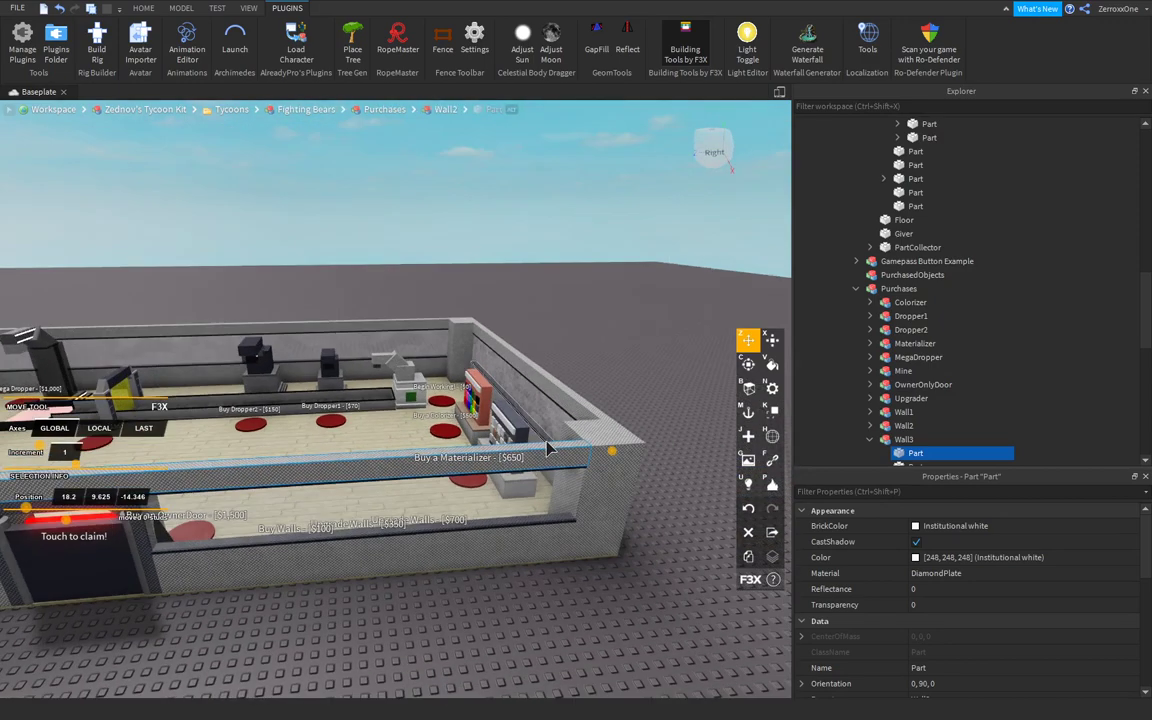
scroll(548, 449, "up", 2)
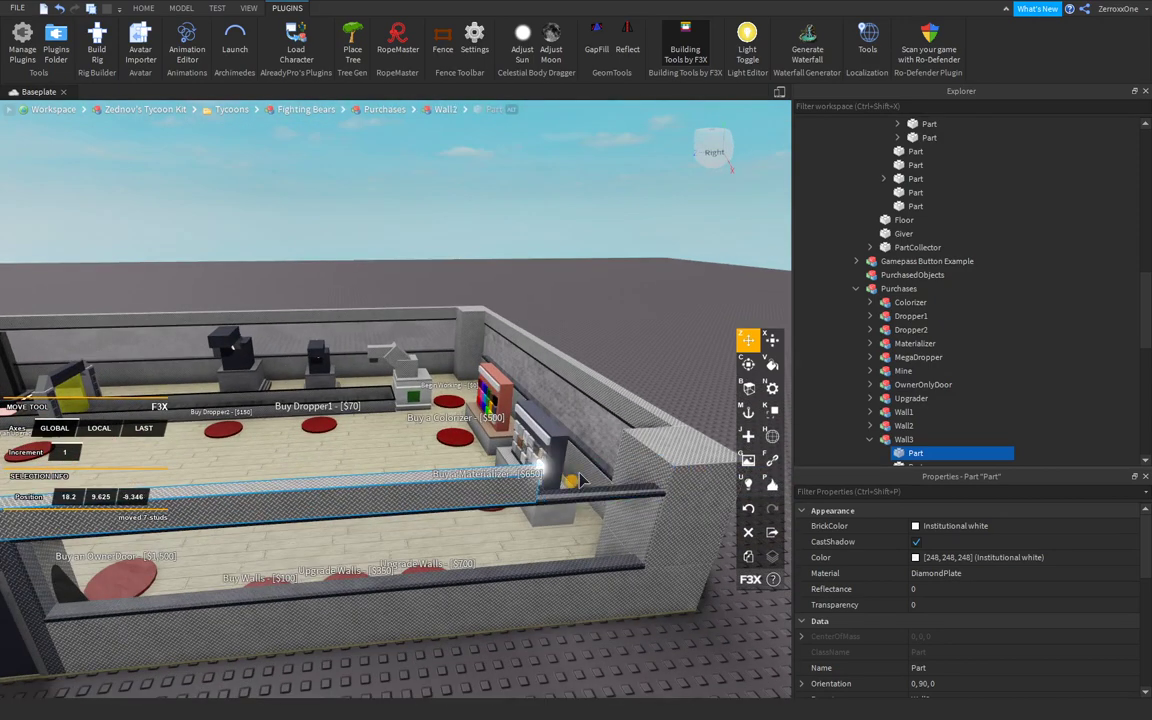
left_click_drag(579, 480, 697, 473)
- Shorten the upper rail of Wall3 to 70.75 studs with the Resize tool at an increment of 0.5
scroll(674, 470, "down", 2)
right_click_drag(674, 470, 674, 470)
key("d")
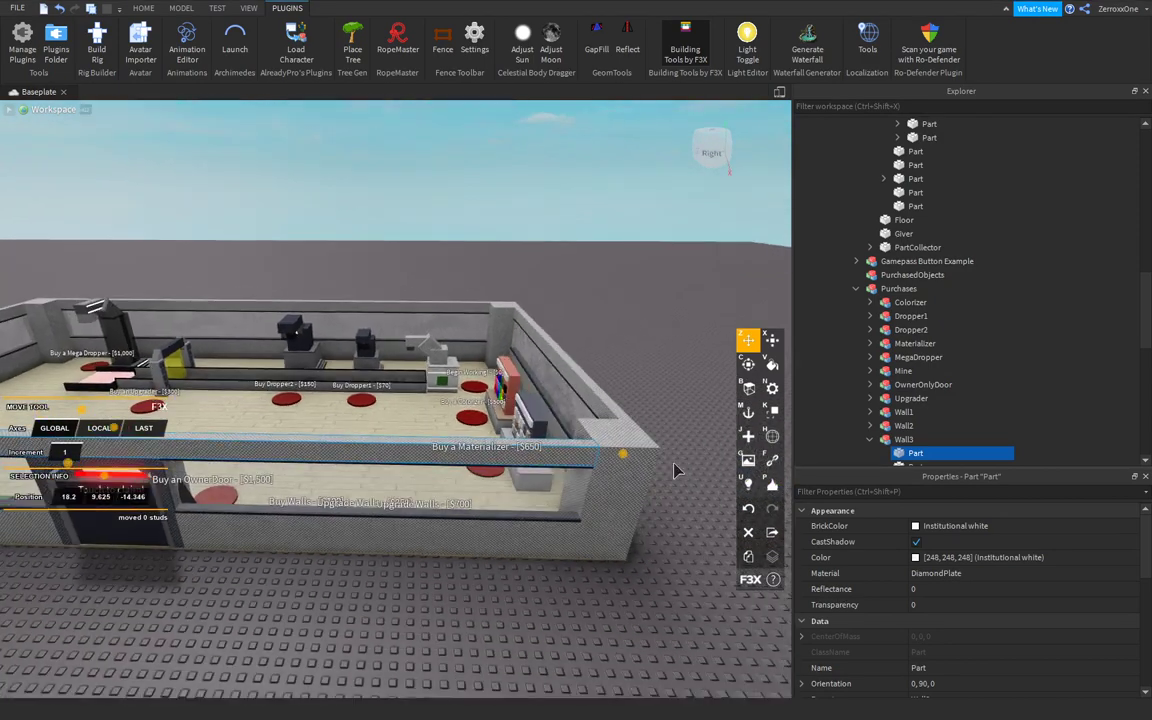
key("w")
key("d")
left_click(772, 340)
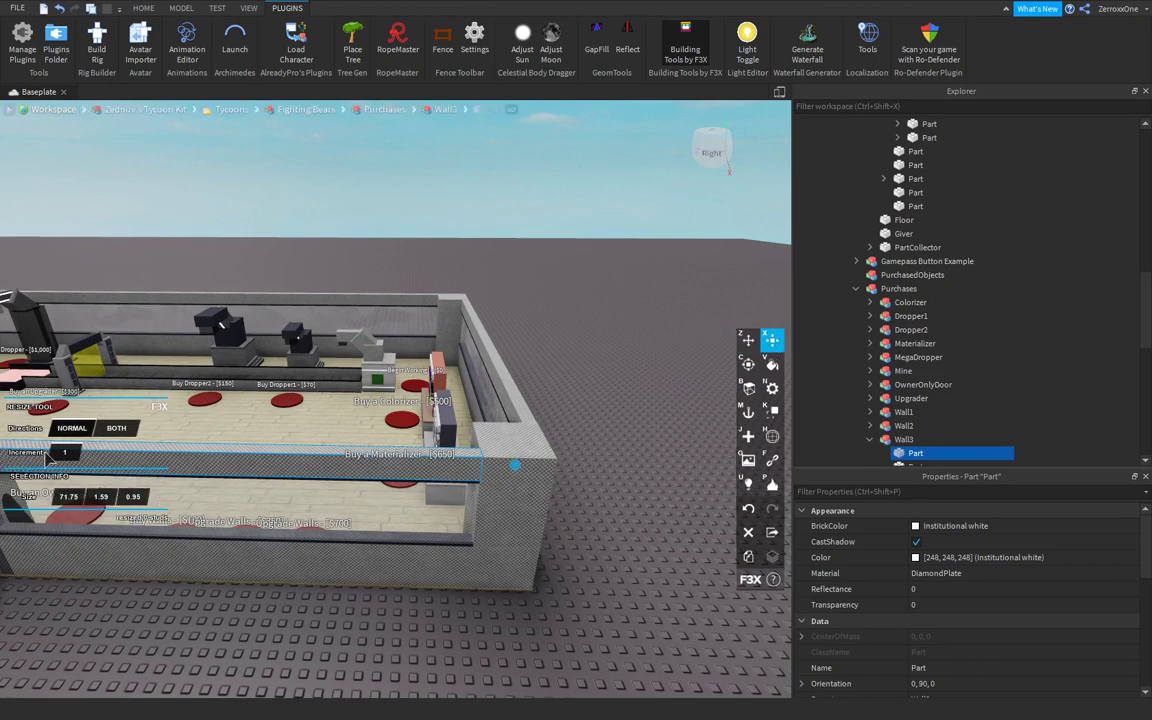
left_click(62, 452)
type("0.5")
left_click_drag(514, 466, 407, 465)
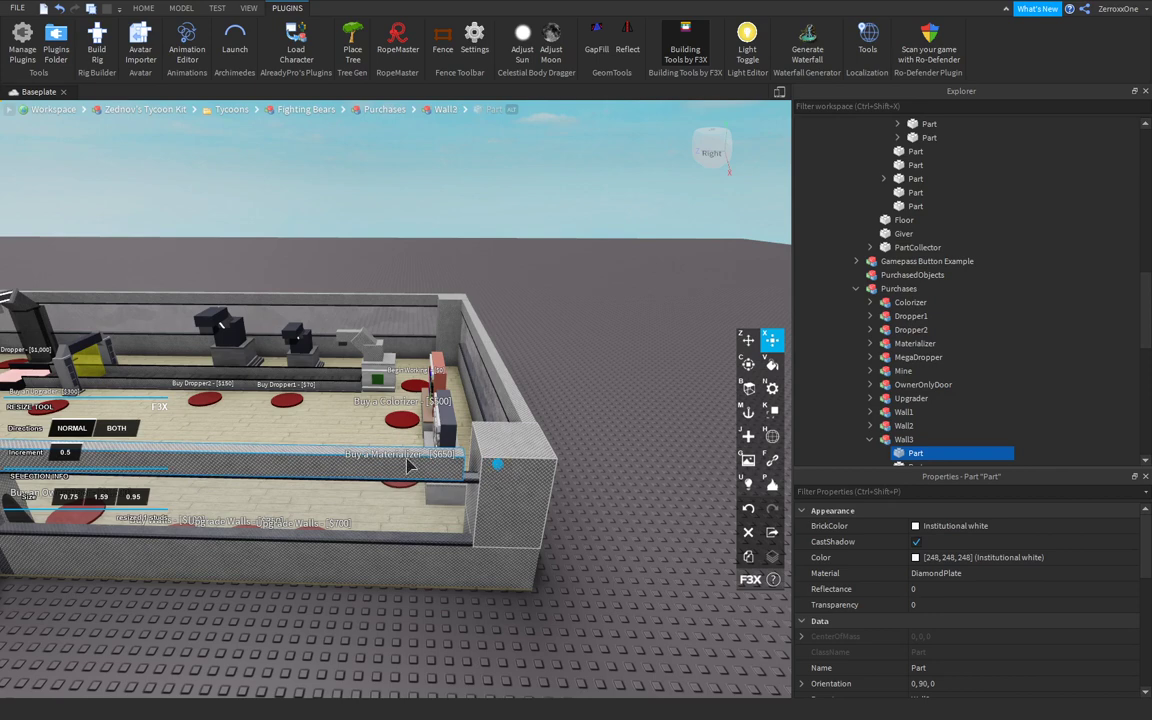
- Set the resize increment to 1 and shorten the upper rail of Wall3 to 68.75 studs
left_click(65, 455)
type("1")
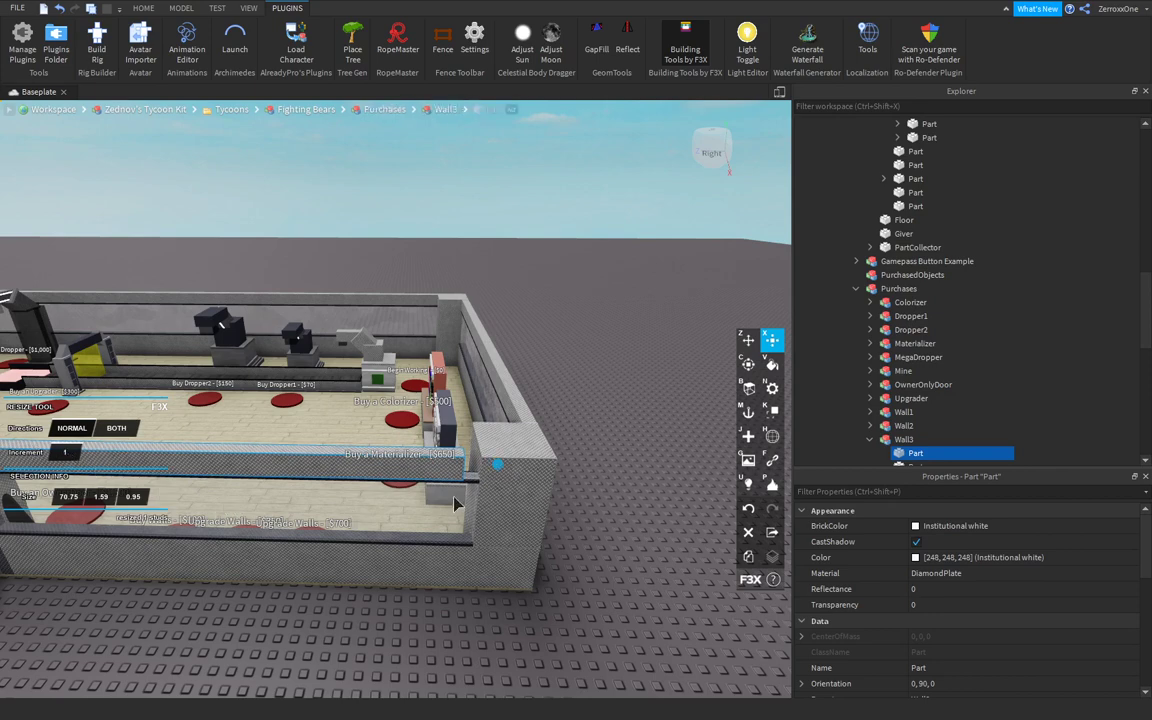
left_click_drag(496, 467, 462, 466)
- Set the resize increment to 5 and try resizing the end of the Wall3 rail
left_click(64, 452)
type("5")
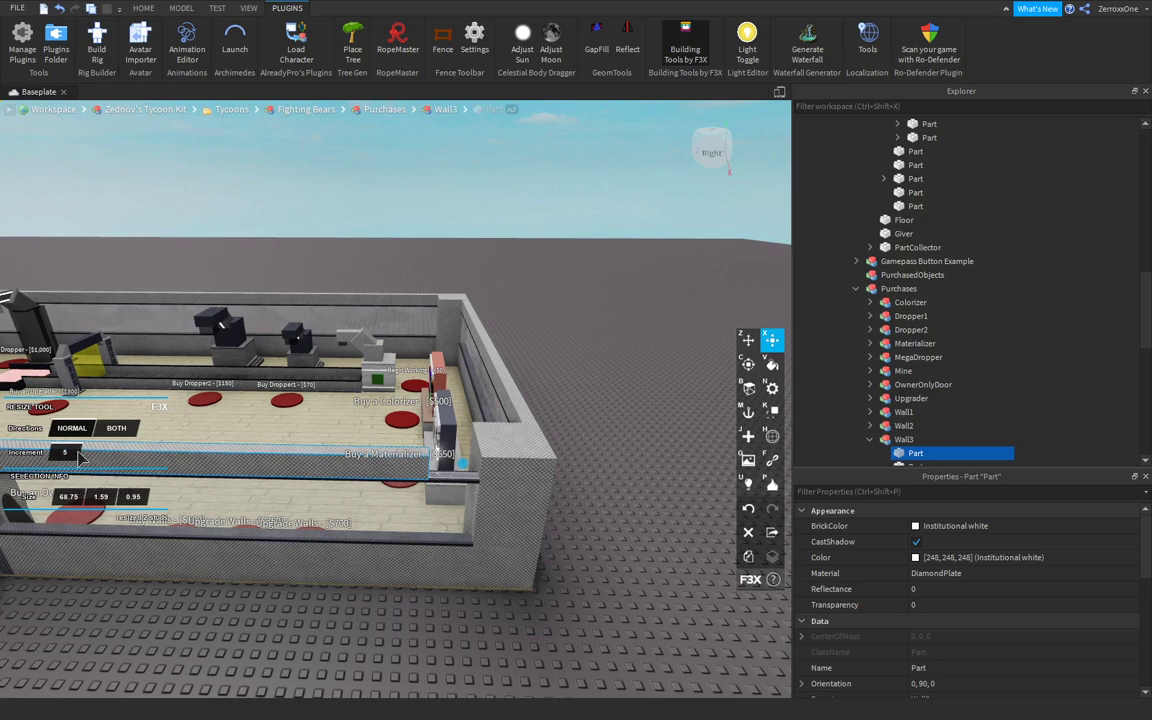
left_click_drag(463, 468, 492, 489)
- Delete the whole Materializer model from the tycoon's Purchases group
right_click_drag(484, 455, 484, 455)
scroll(484, 455, "down", 2)
scroll(484, 455, "down", 5)
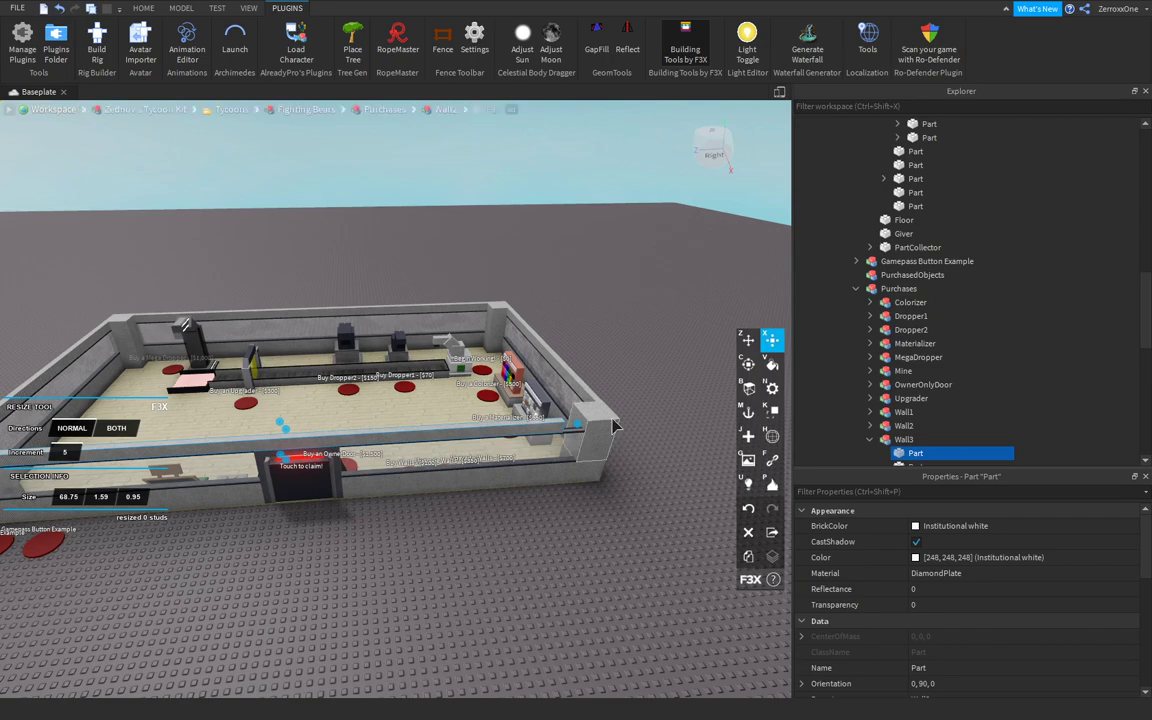
scroll(590, 405, "up", 5)
scroll(613, 427, "up", 8)
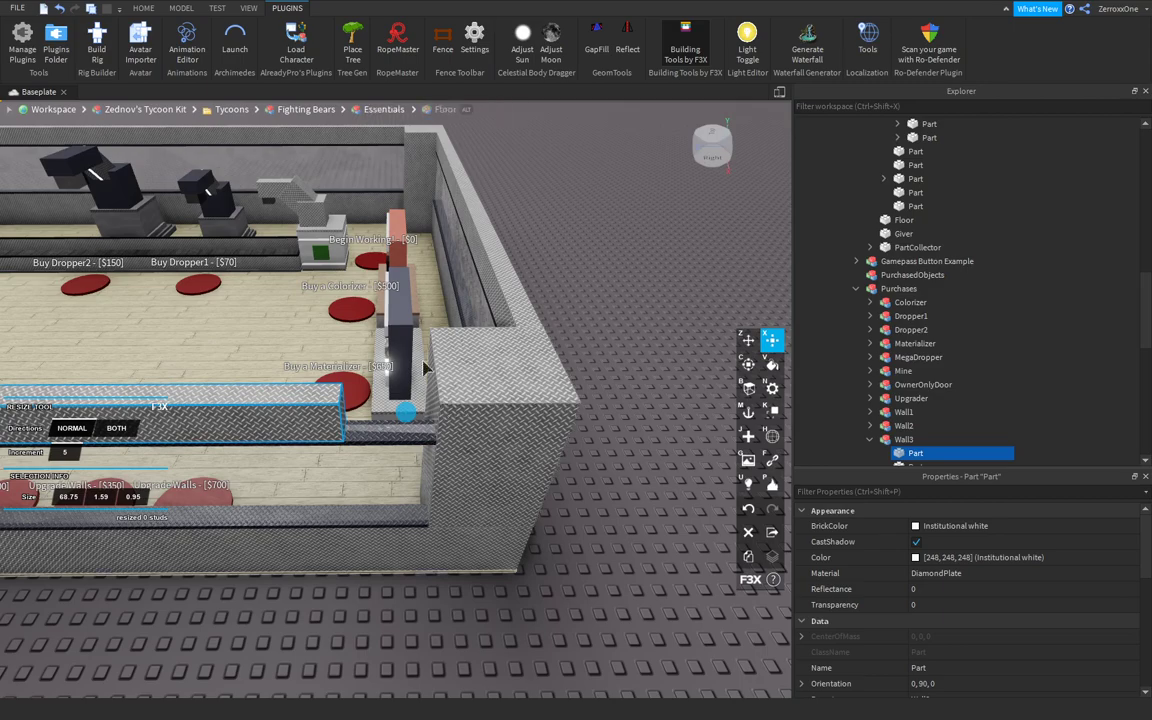
scroll(414, 320, "up", 3)
right_click_drag(408, 326, 414, 320)
scroll(415, 320, "down", 5)
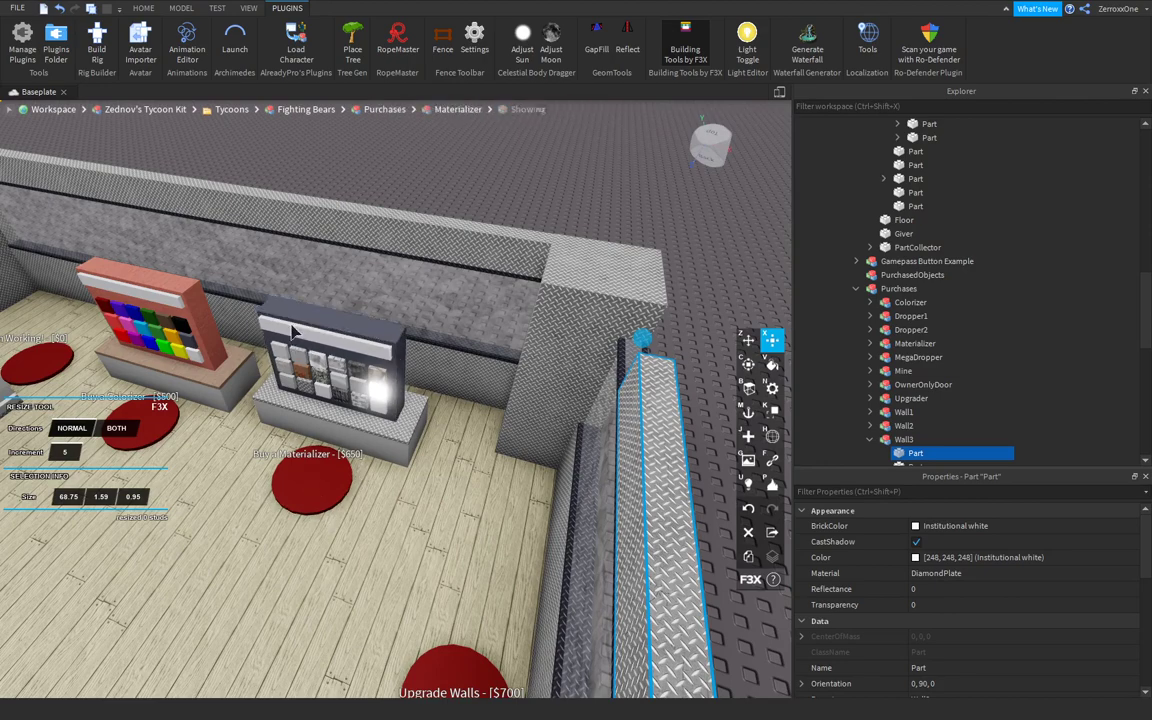
left_click(322, 328)
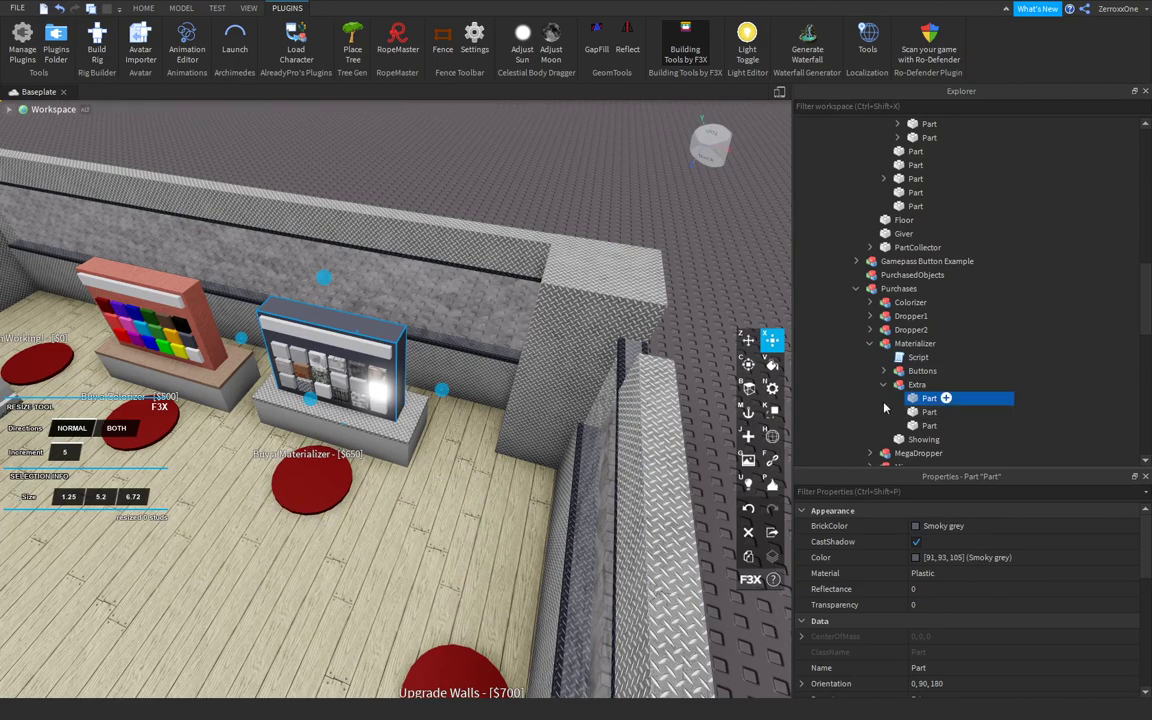
left_click(913, 357)
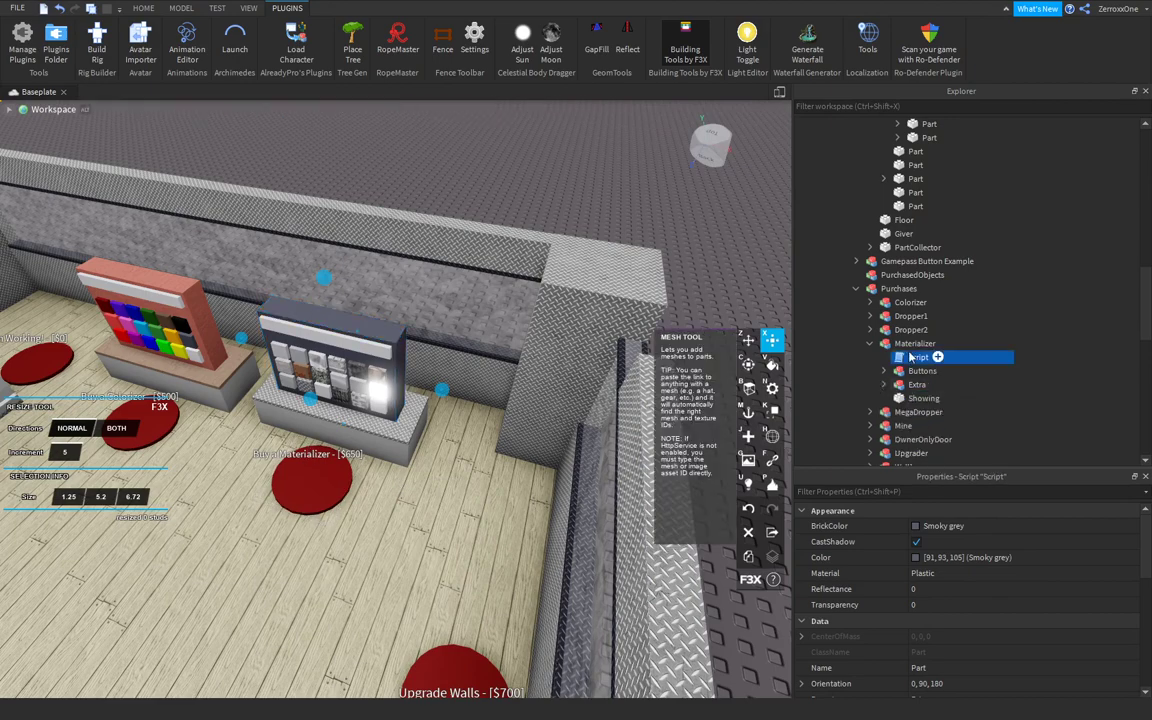
left_click(913, 345)
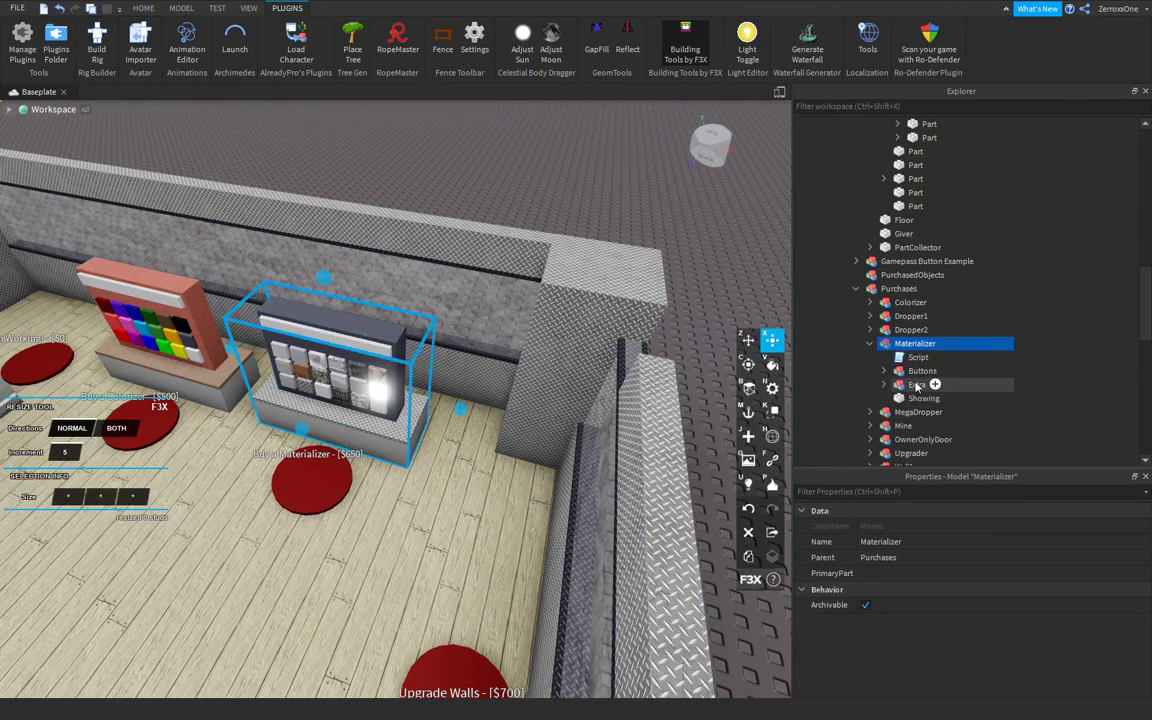
key("Delete")
- Delete the whole Colorizer model from the tycoon's Purchases group
left_click(157, 290)
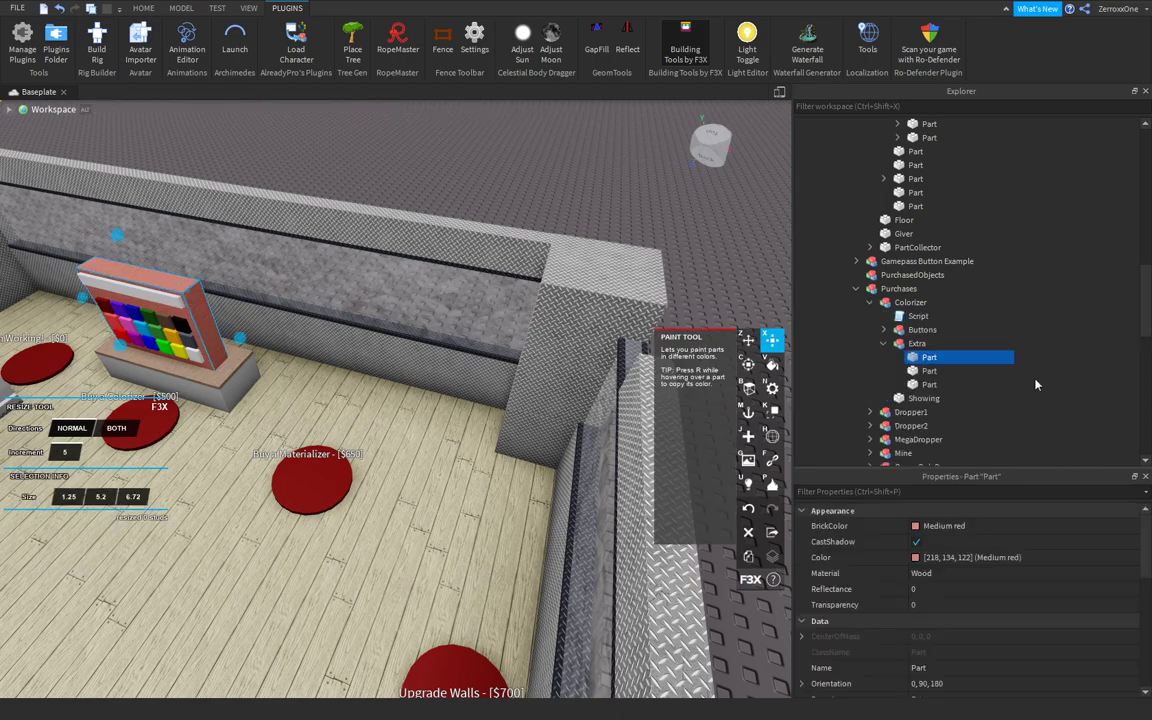
left_click(878, 302)
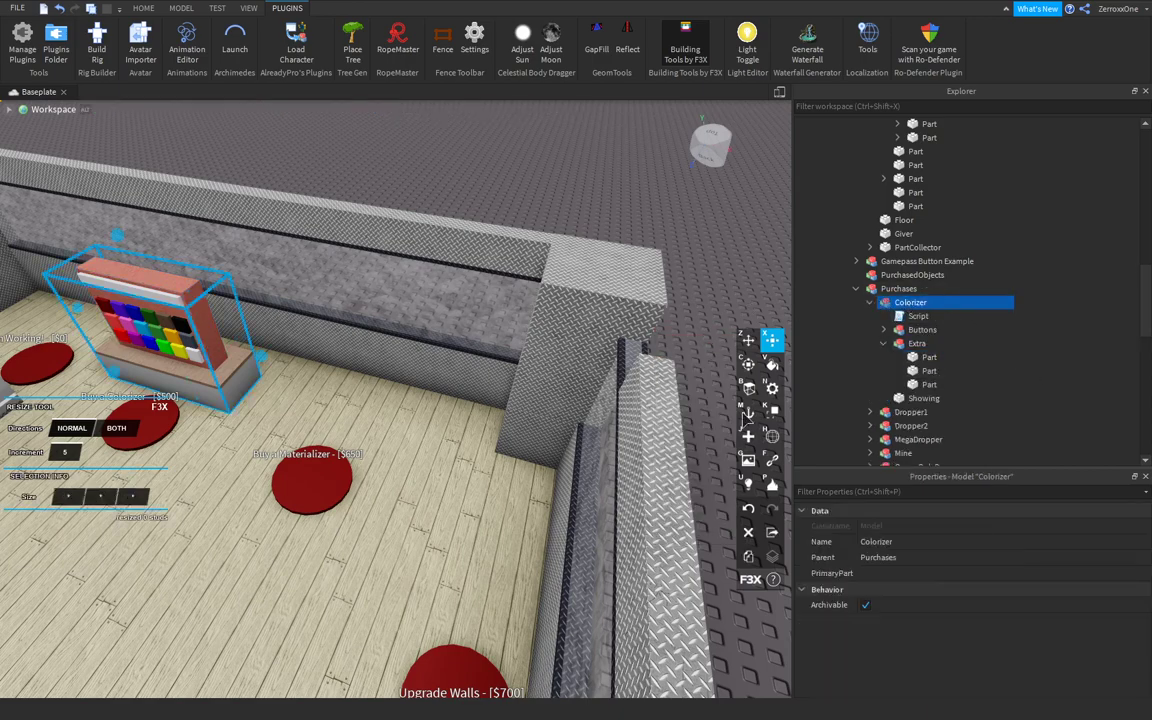
key("Delete")
- Delete the whole "Buy a Materializer - [$650]" button model from the tycoon
left_click(318, 474)
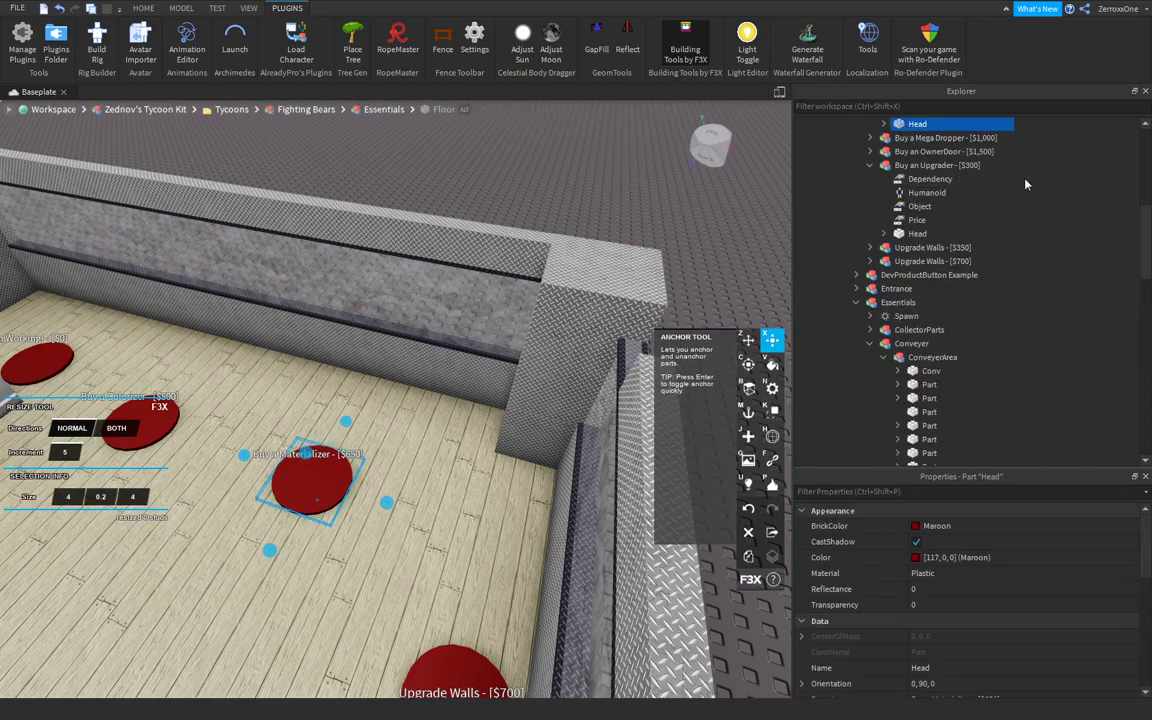
scroll(1025, 190, "up", 3)
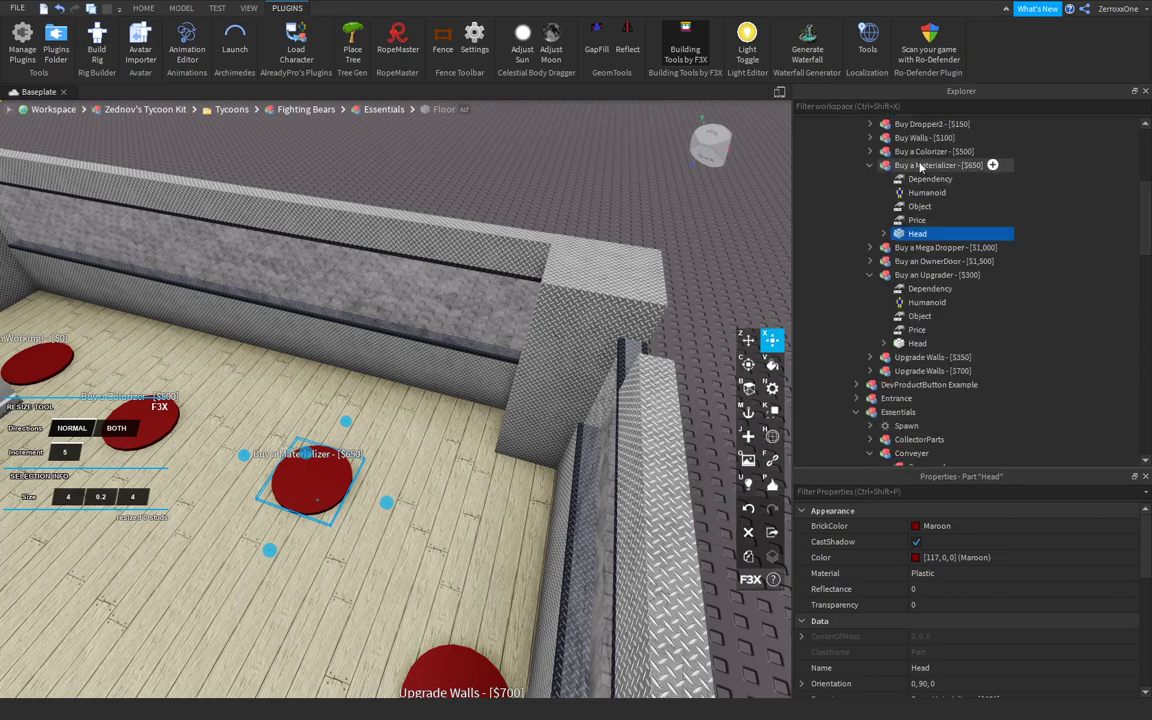
left_click(908, 167)
key("Delete")
- Delete the whole "Buy a Colorizer - [$500]" button model from the tycoon
left_click(140, 425)
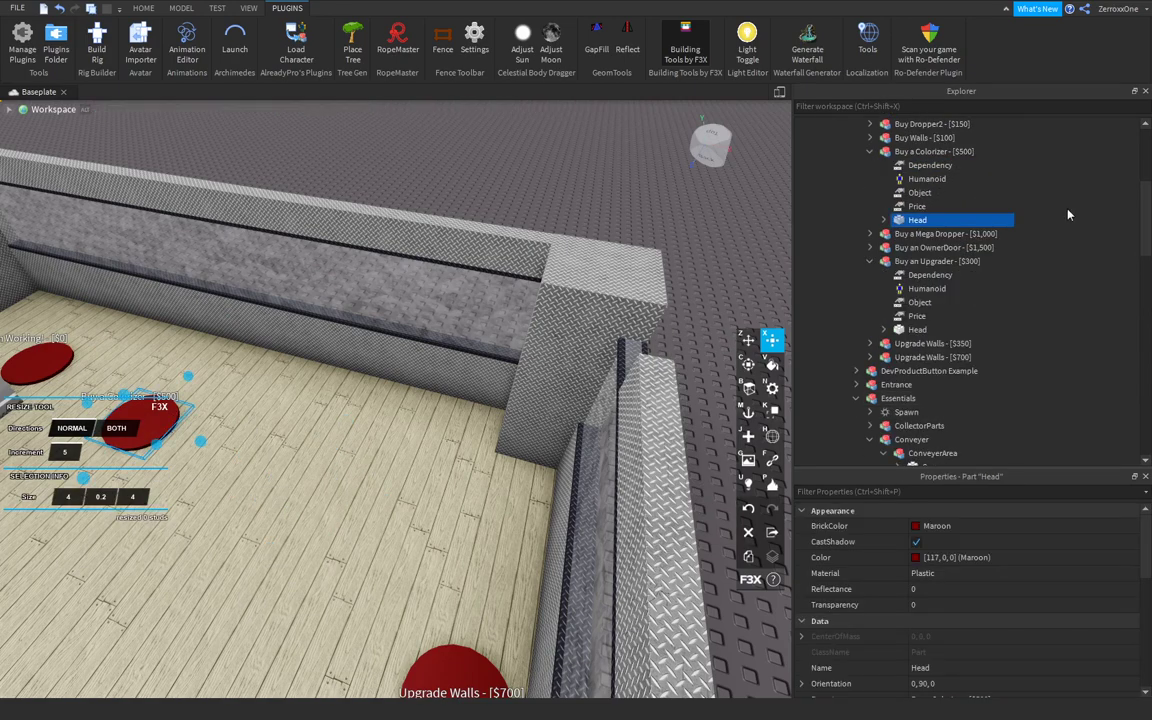
left_click(975, 151)
key("Delete")
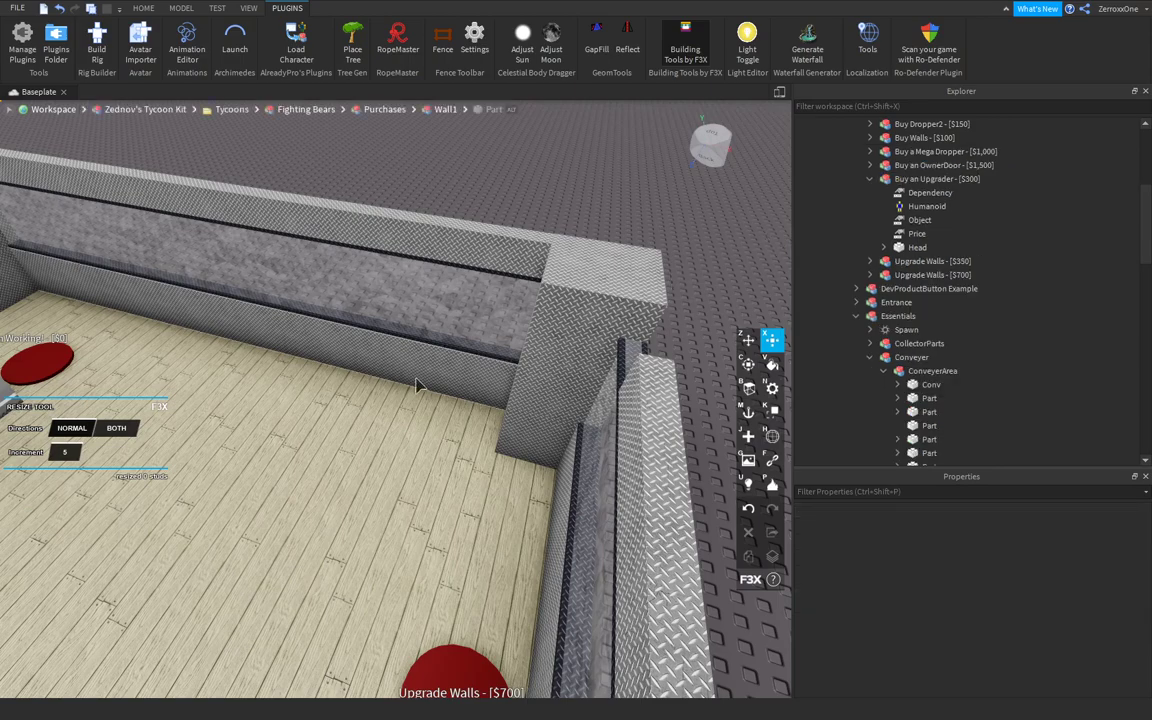
- Examine the DevProduct and Gamepass example buttons on the baseplate outside the tycoon walls
key("s")
right_click_drag(416, 385, 415, 388)
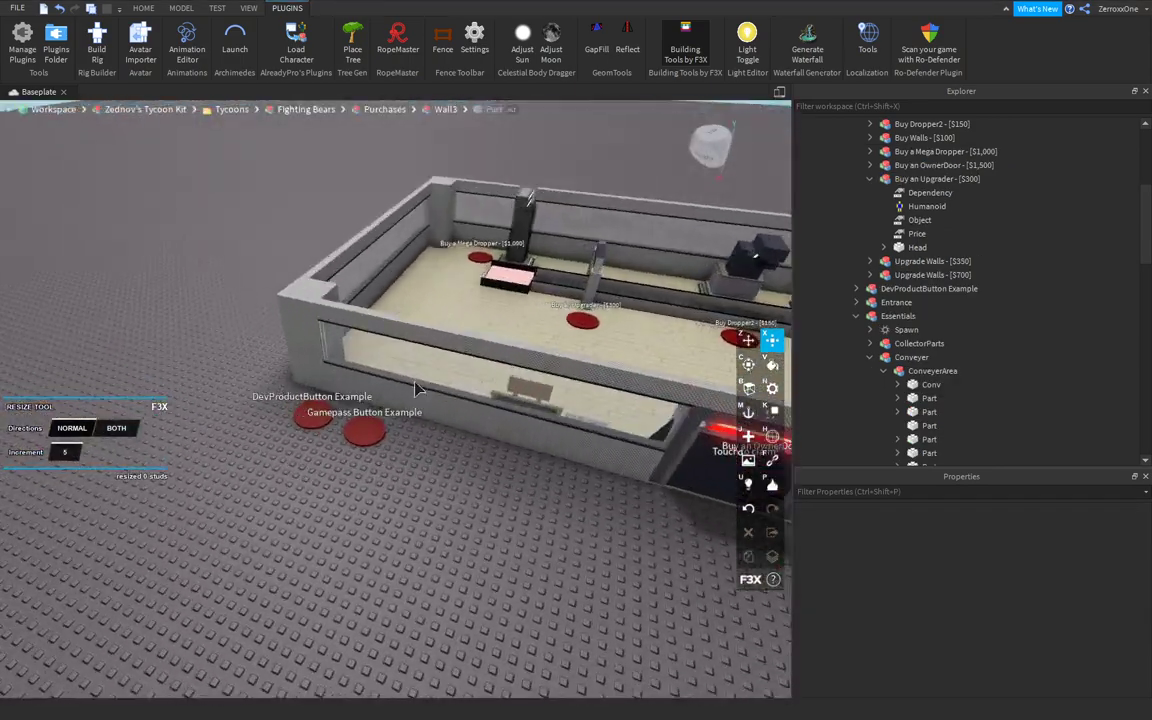
scroll(418, 388, "up", 2)
left_click(432, 443)
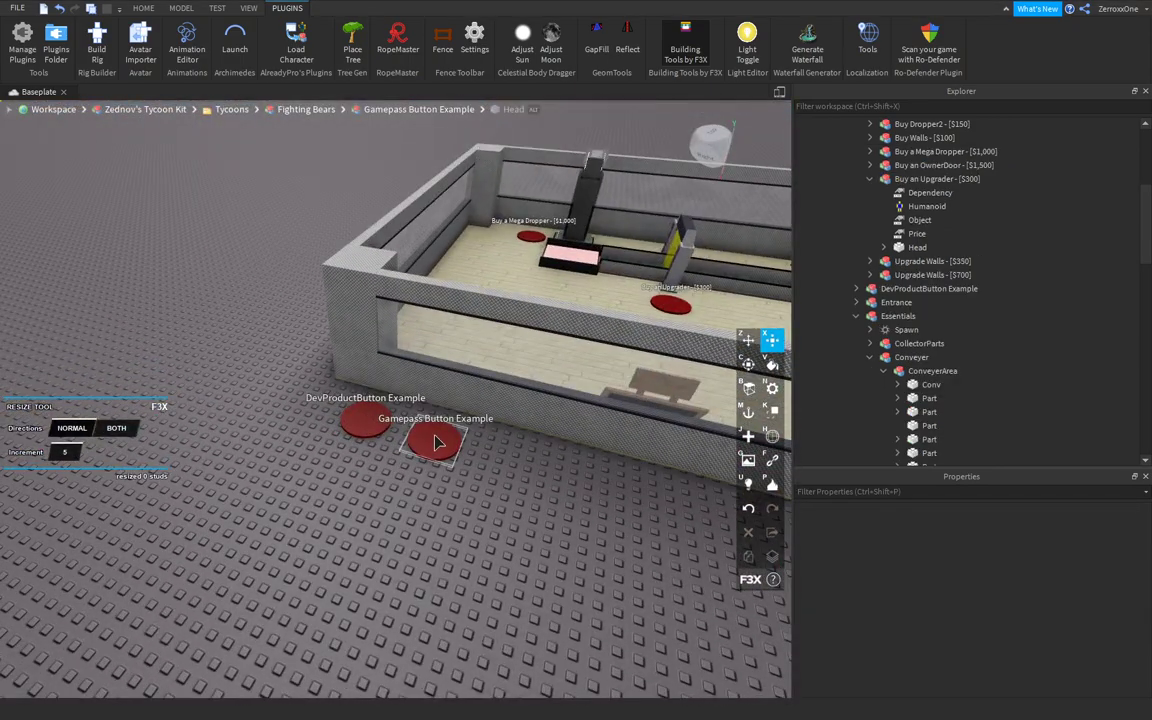
- Rotate the cash collector's Display part by 30 degrees to an orientation of 0, -180, 0 so it stands upright
key("w")
right_click_drag(470, 418, 471, 413)
key("w")
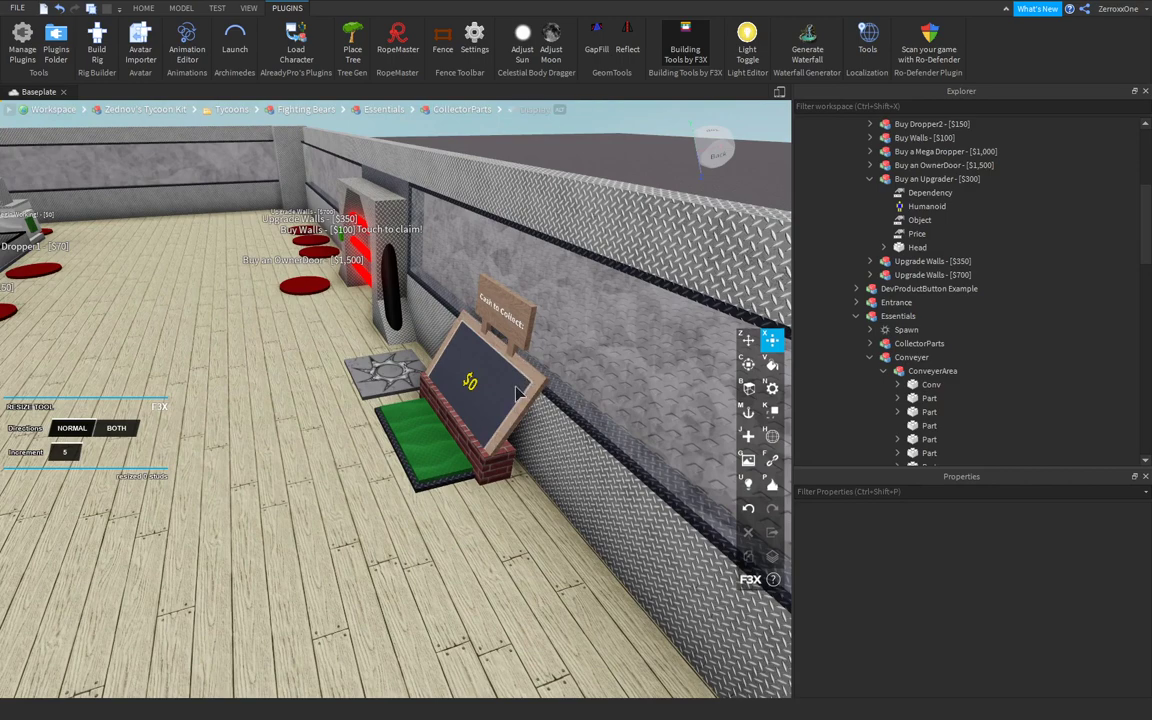
left_click(509, 403)
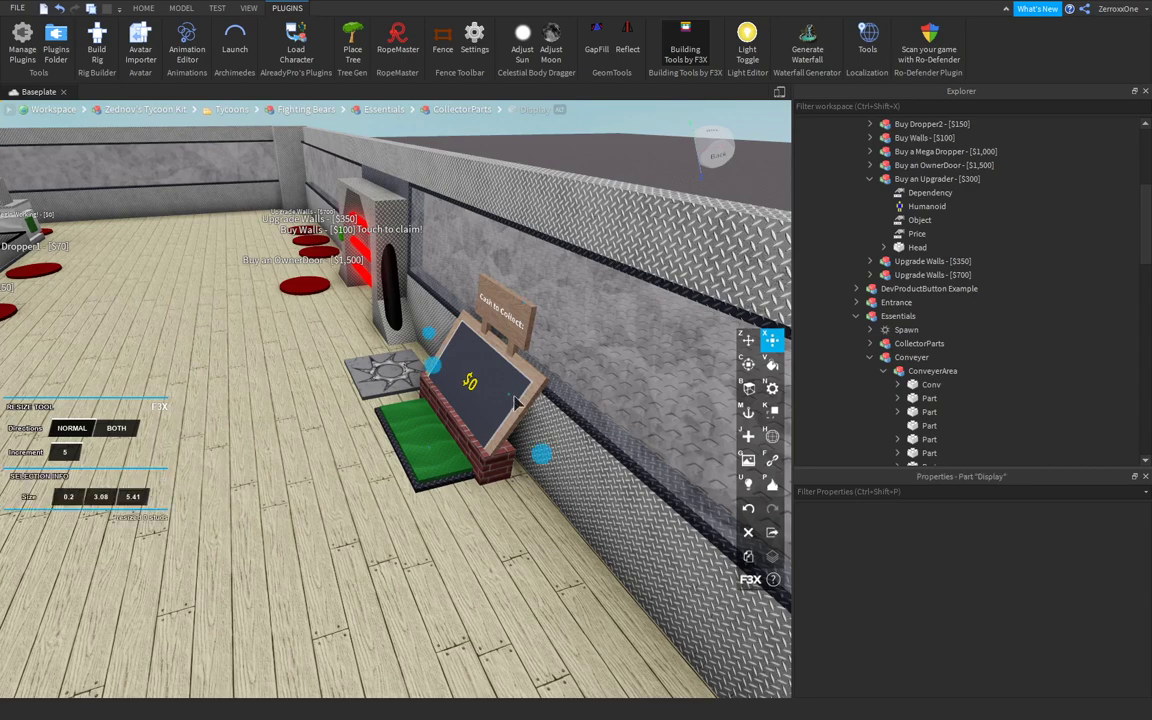
left_click(747, 365)
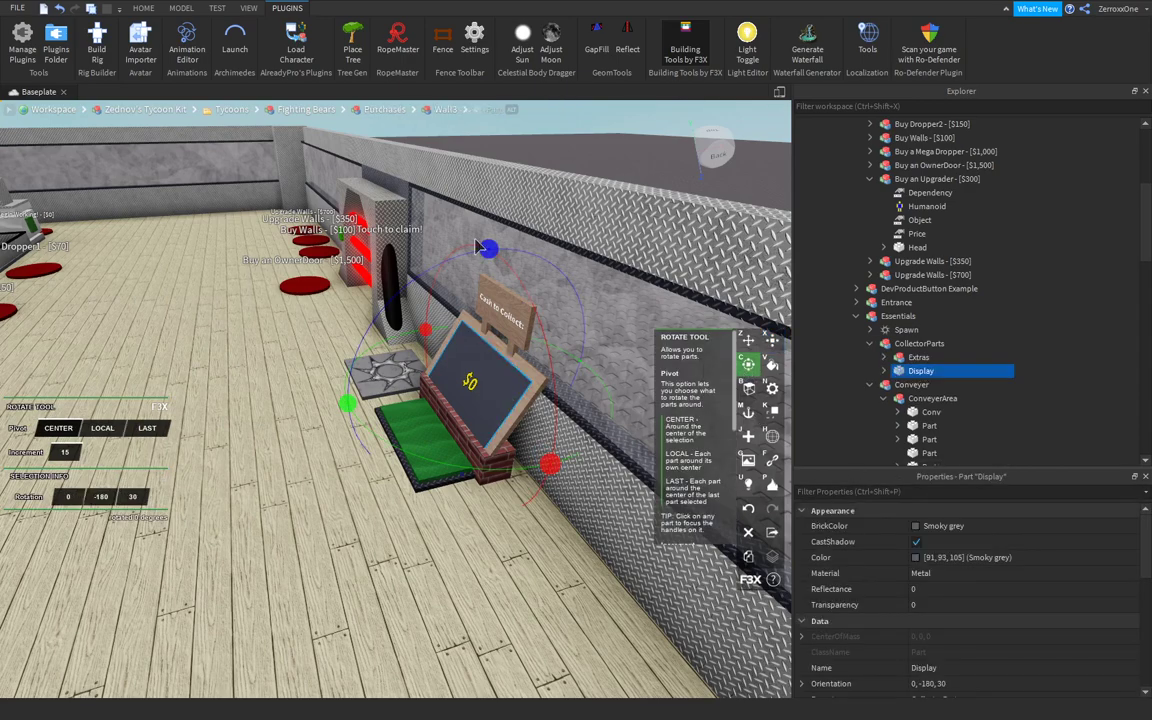
left_click_drag(487, 249, 403, 280)
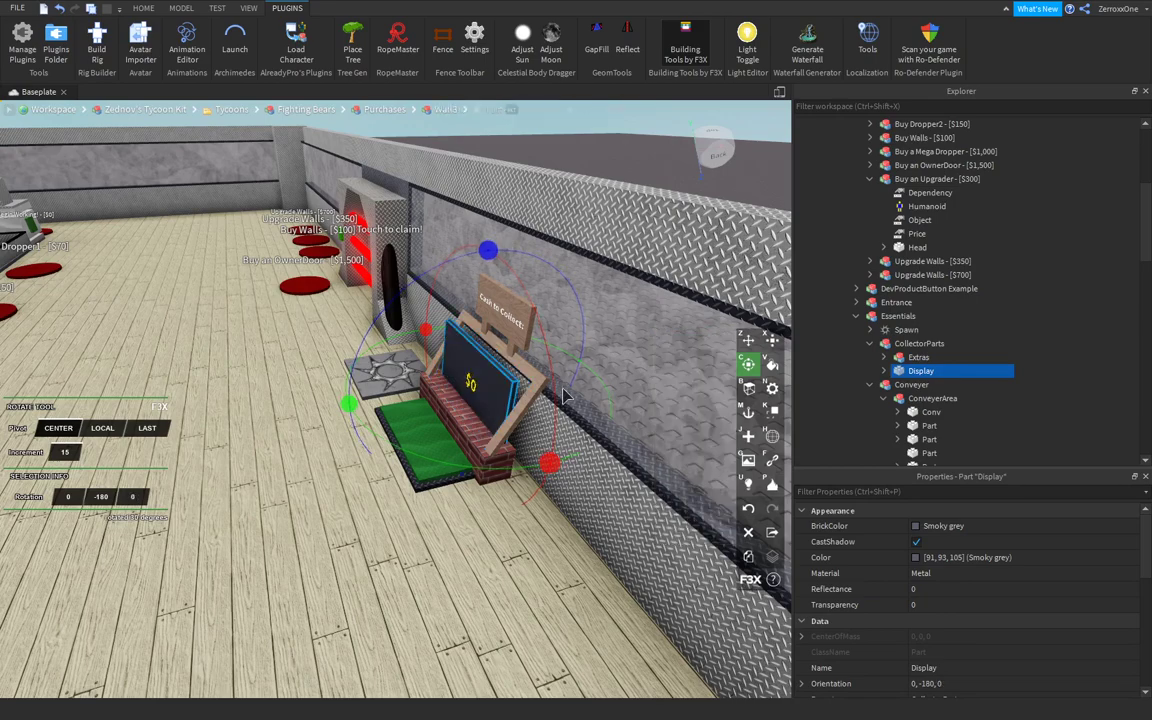
- Inspect the rotated Display board and its surroundings inside the tycoon, and clear the selection
right_click_drag(563, 397, 563, 390)
scroll(563, 397, "down", 3)
scroll(563, 390, "down", 2)
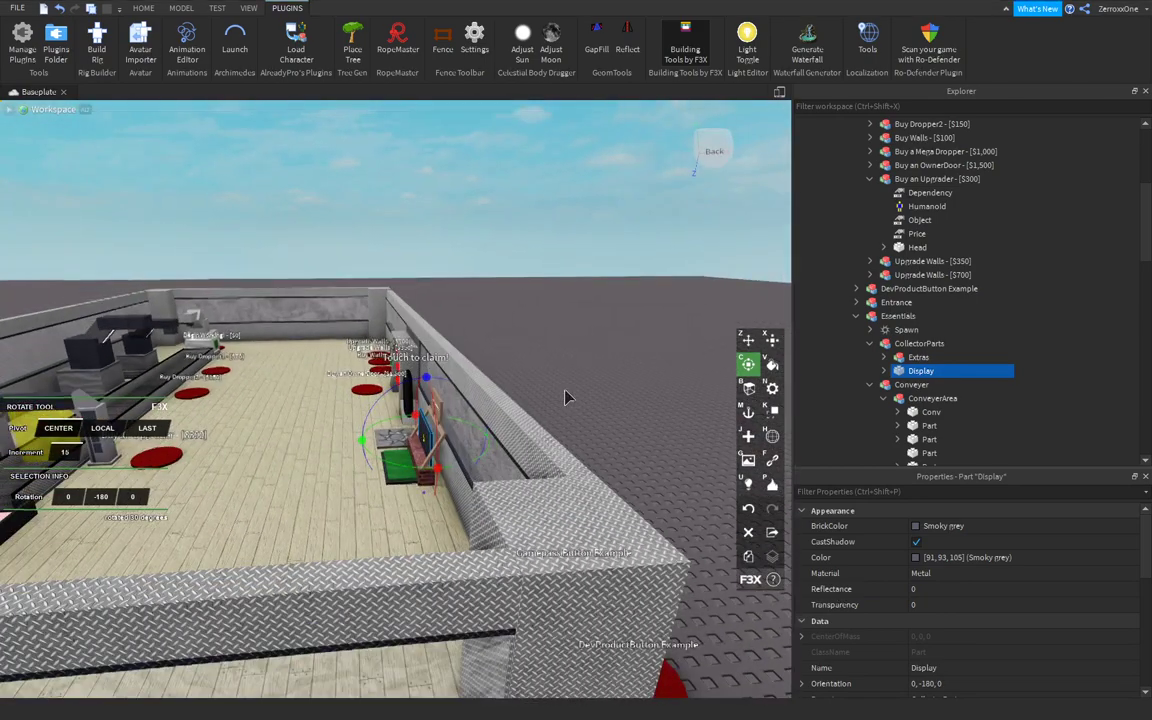
right_click(563, 390)
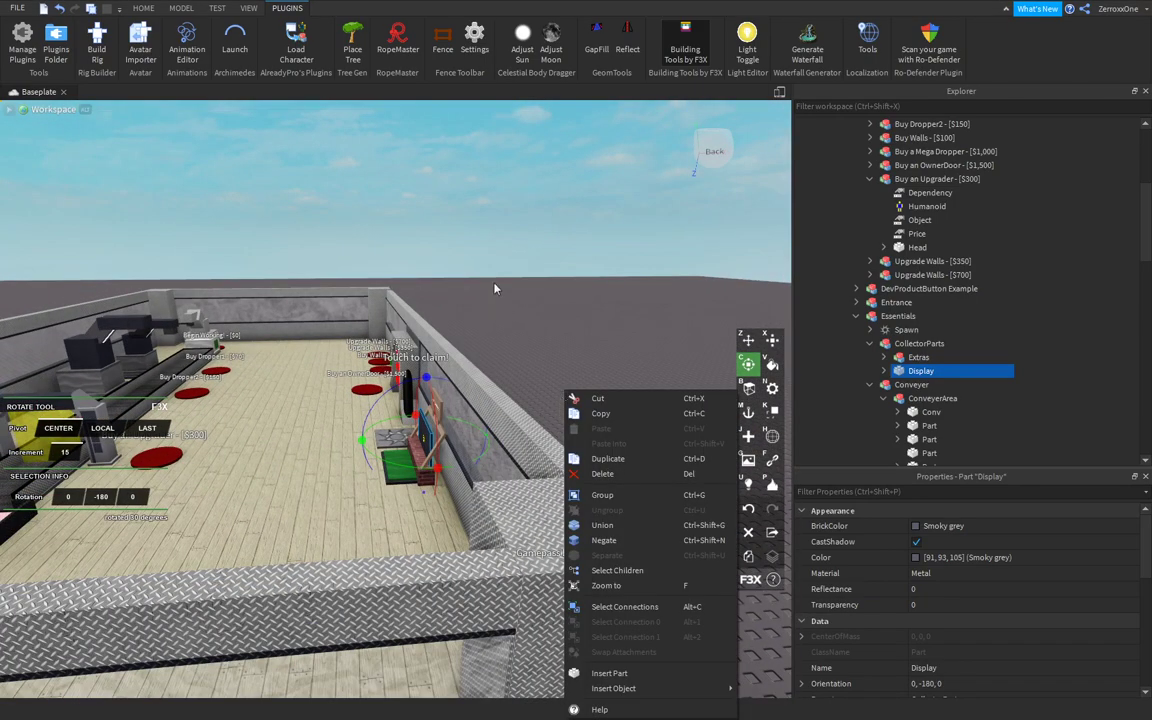
scroll(496, 260, "up", 3)
right_click_drag(496, 260, 496, 260)
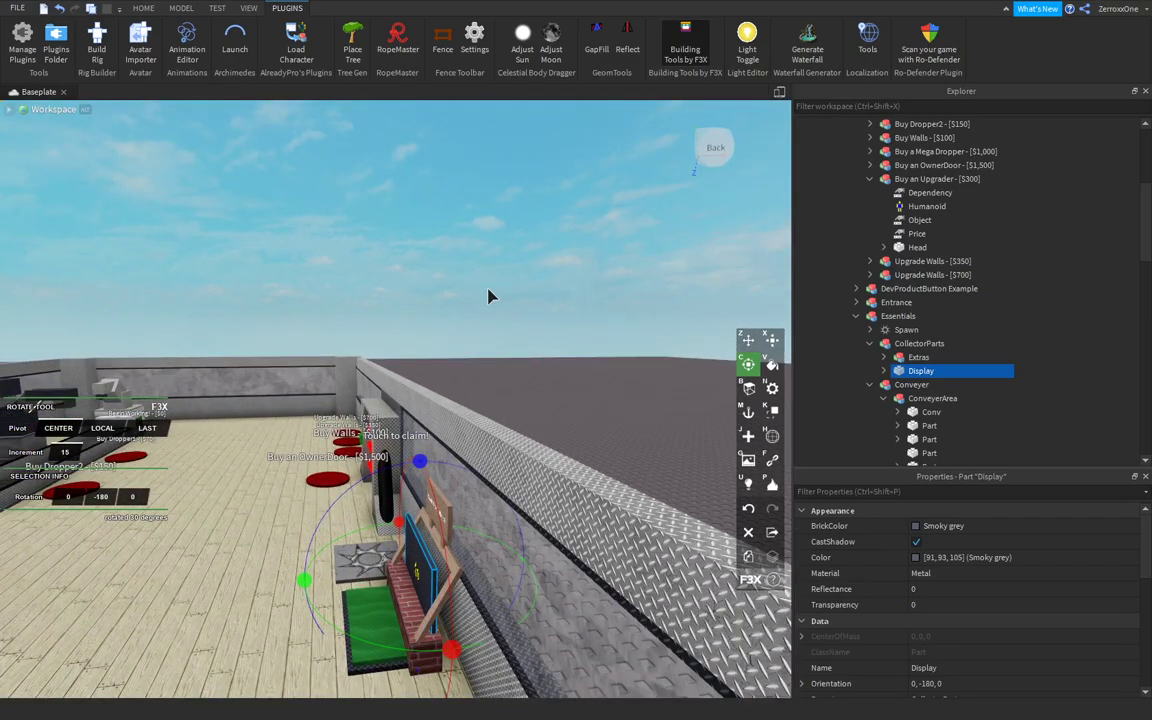
scroll(459, 334, "down", 4)
mouse_move(459, 331)
right_mouse_down()
mouse_move(455, 343)
mouse_move(454, 330)
mouse_move(440, 335)
right_mouse_up()
scroll(454, 330, "up", 2)
left_click(444, 330)
key("w")
key("a")
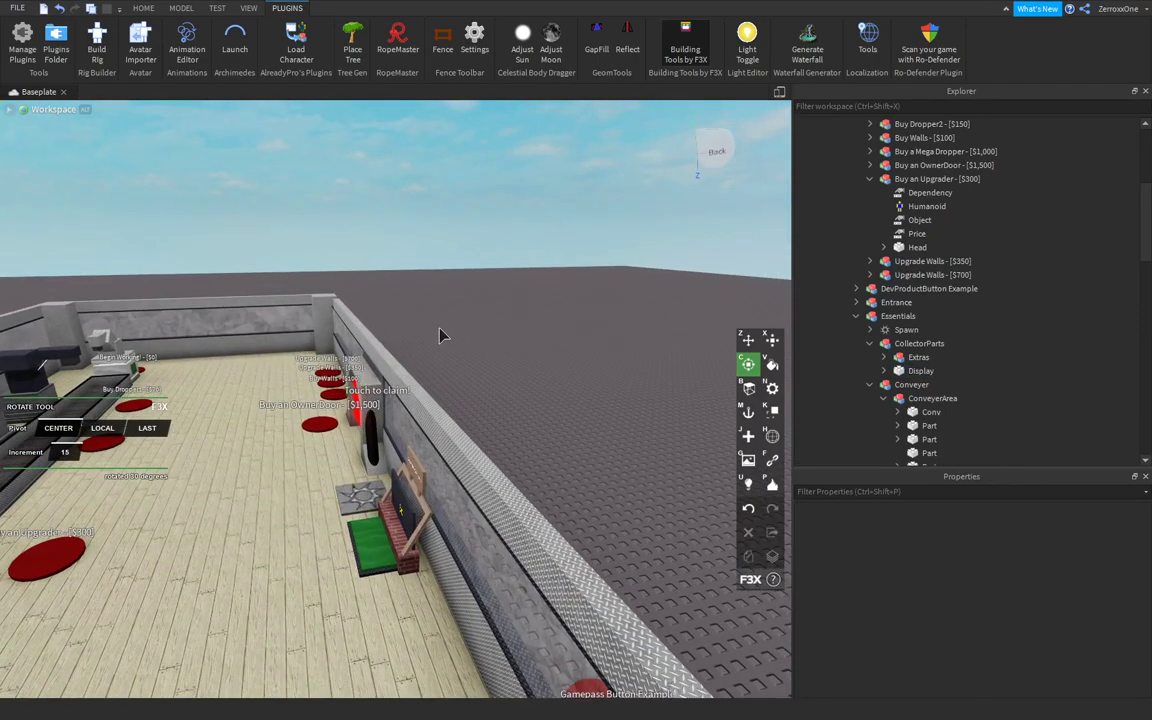